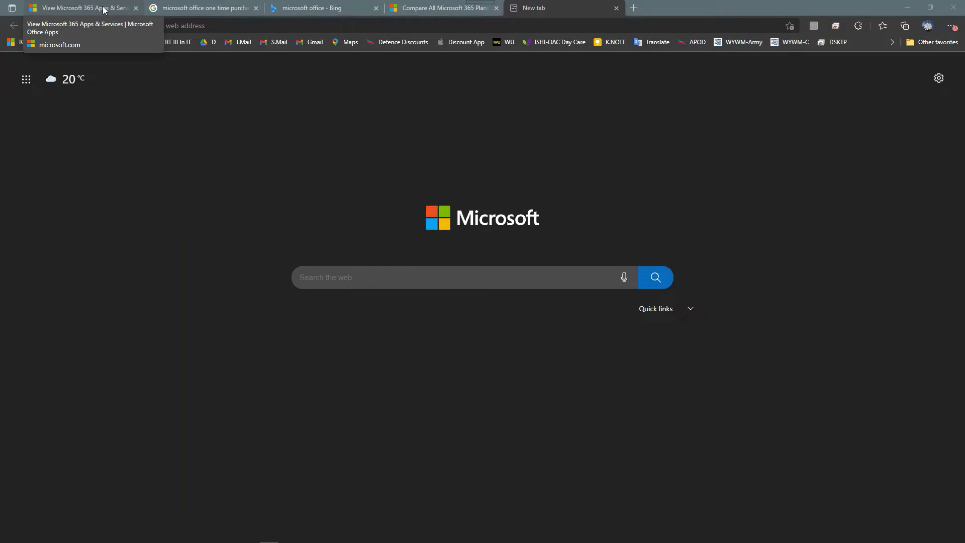
# - Check Bing's microsoft office results, then switch to the Microsoft 365 Apps and services page
pyautogui.click(309, 11)
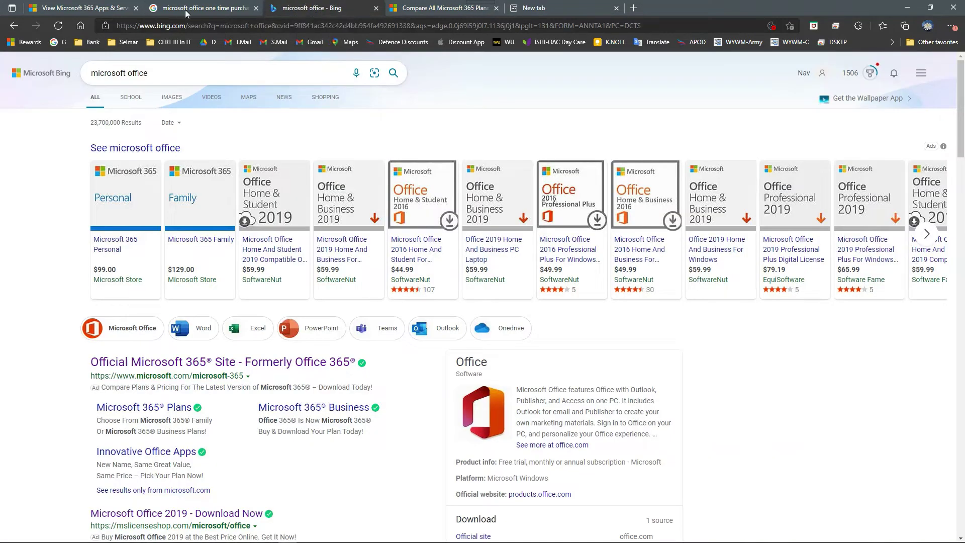
pyautogui.click(88, 72)
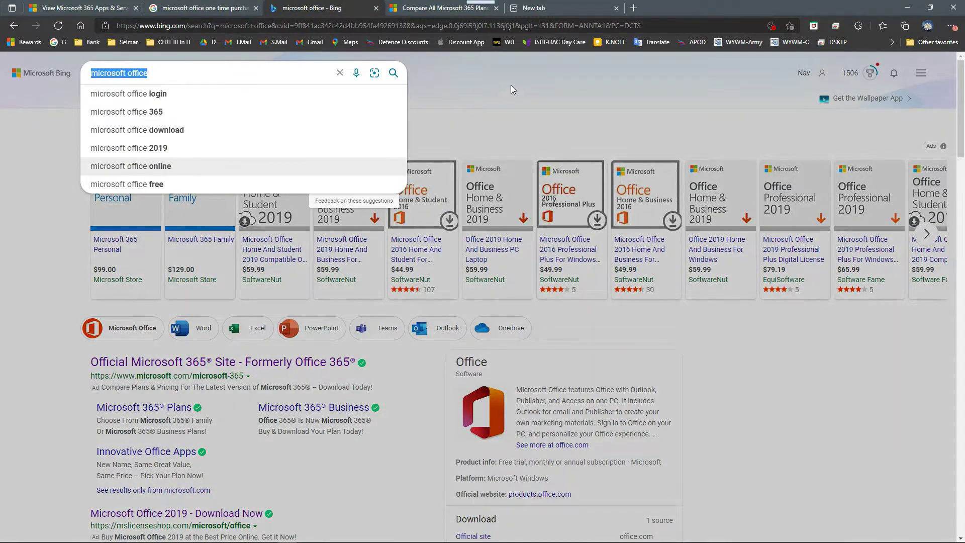
pyautogui.click(511, 86)
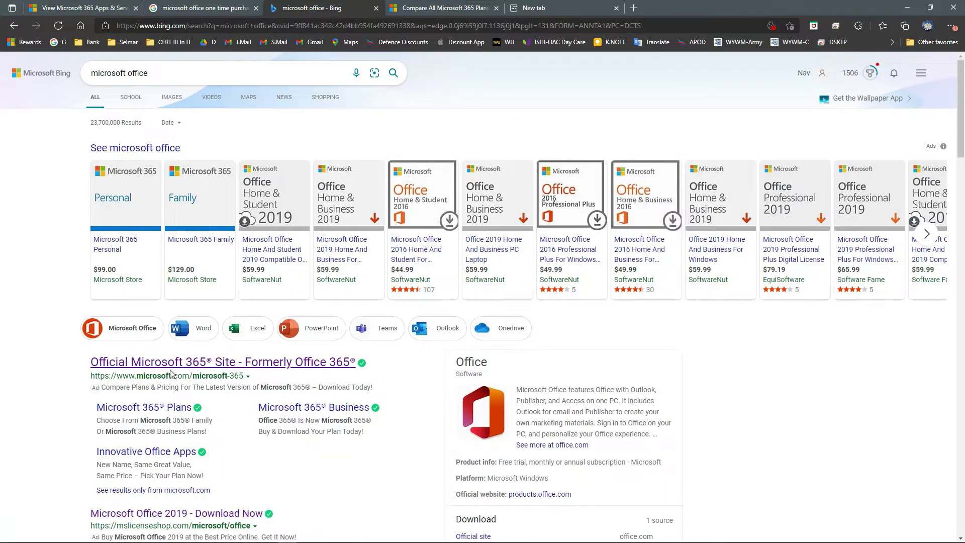
pyautogui.hotkey('ctrl', '1')
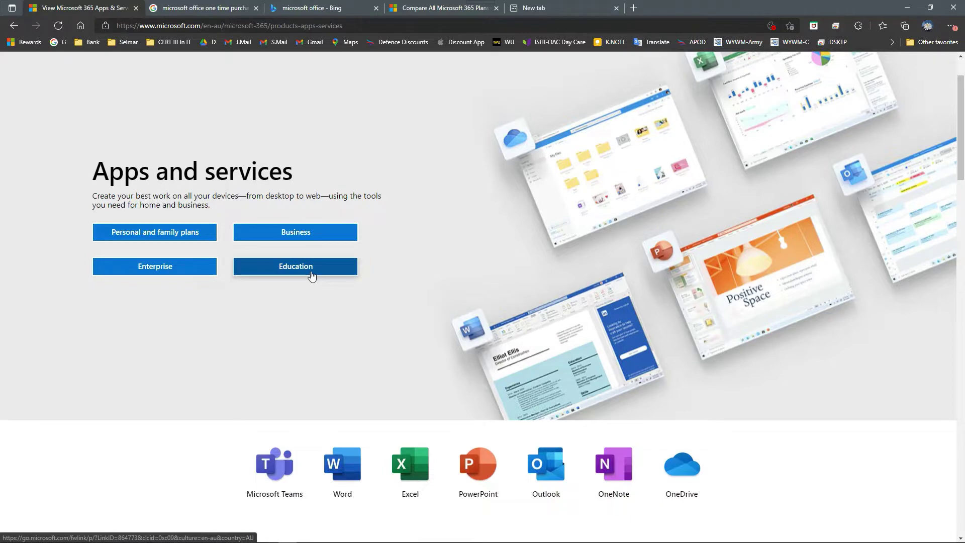
# - Scroll the Apps and services page, glance at the Google results, then go back to Bing's microsoft office results
pyautogui.scroll(-1, 260, 150)
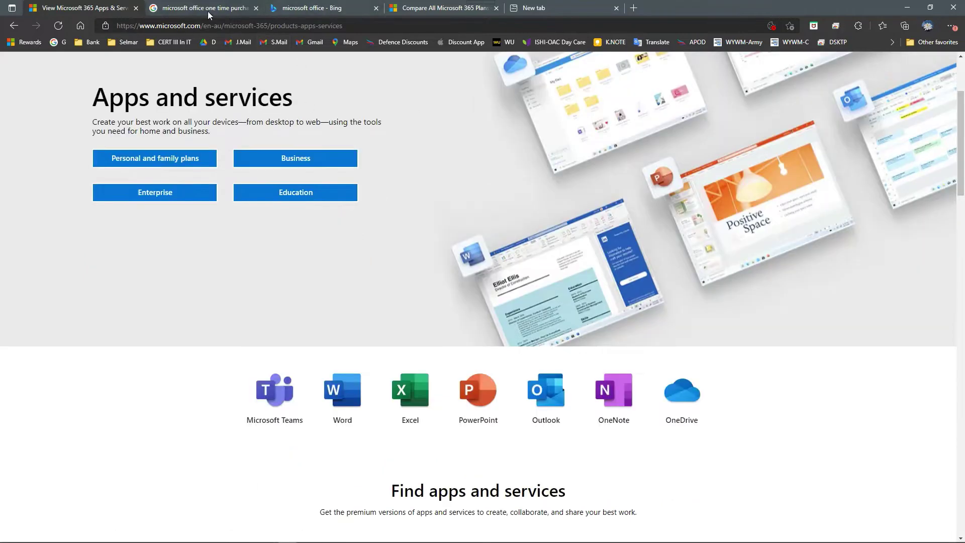
pyautogui.click(203, 8)
pyautogui.click(331, 9)
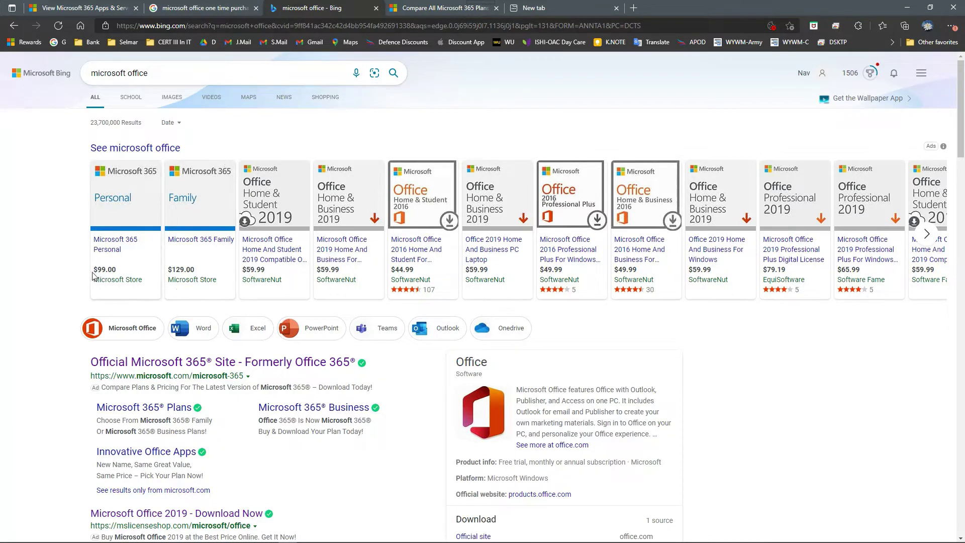
# - Open the Official Microsoft 365 Site ad from Bing and show the For home plans
pyautogui.moveTo(719, 226)
pyautogui.click(926, 233)
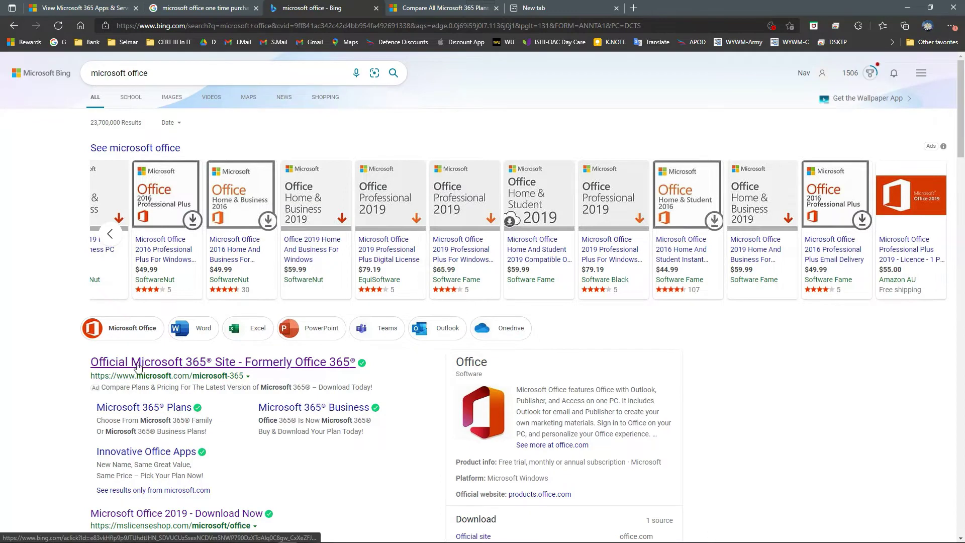
pyautogui.click(220, 363)
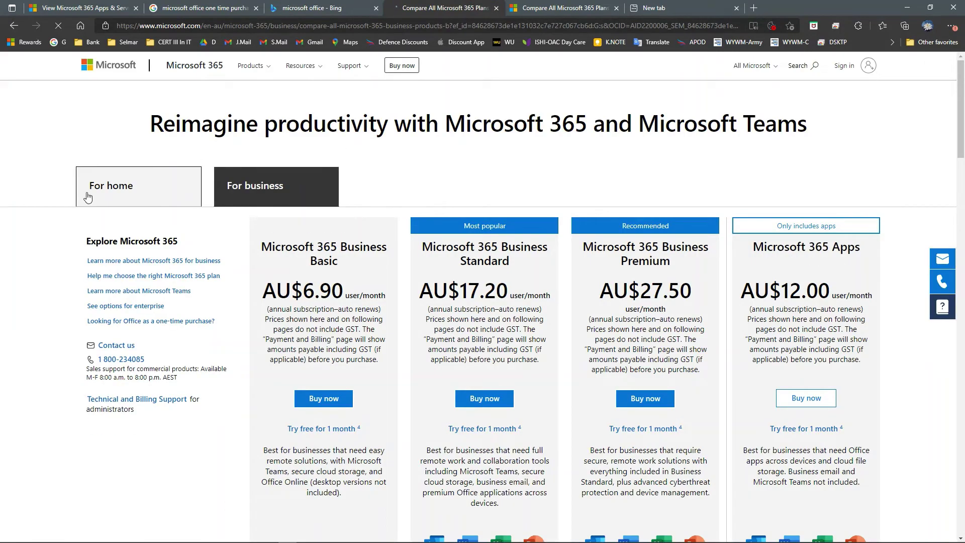
pyautogui.click(110, 189)
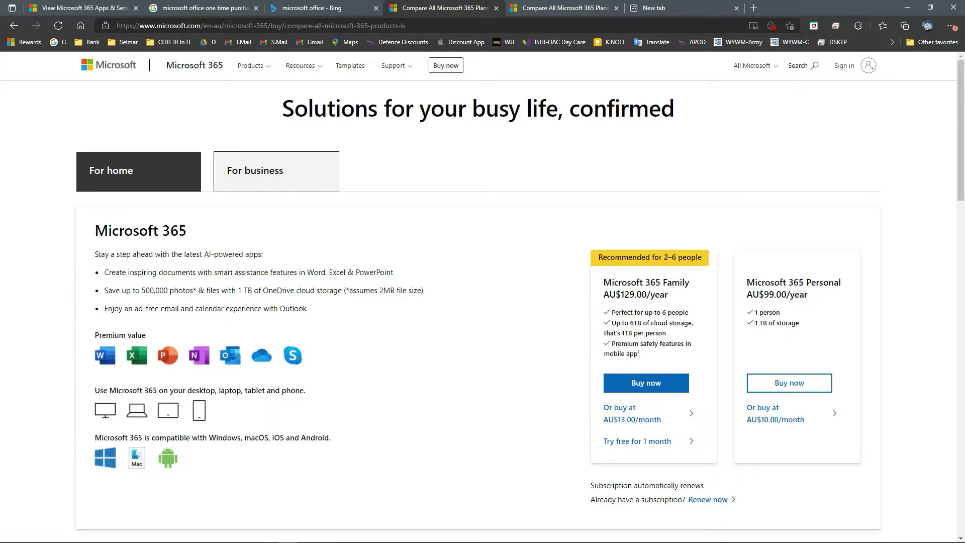
# - Scroll to Compare Microsoft 365 with Office and highlight the Home & Student 2019 one-time purchase note
pyautogui.scroll(-2, 113, 405)
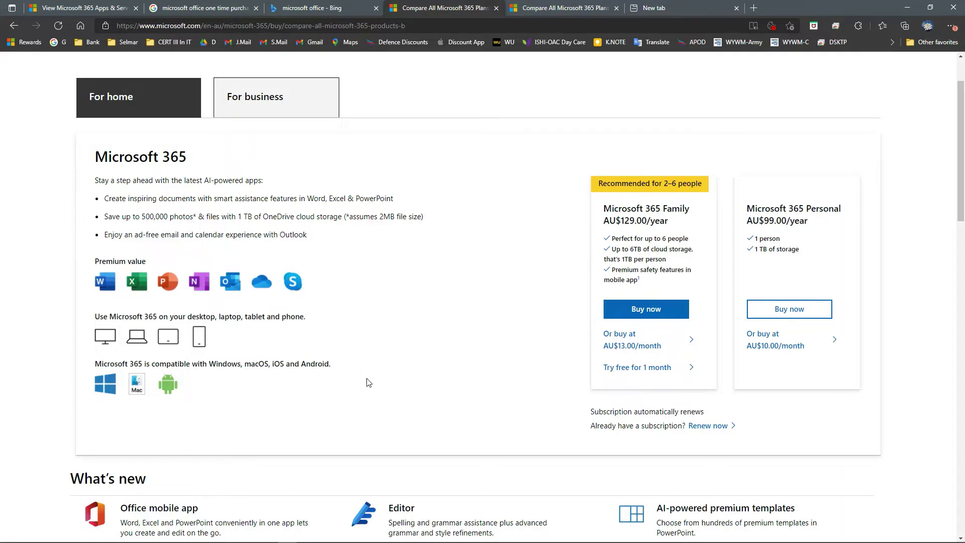
pyautogui.scroll(-2, 195, 428)
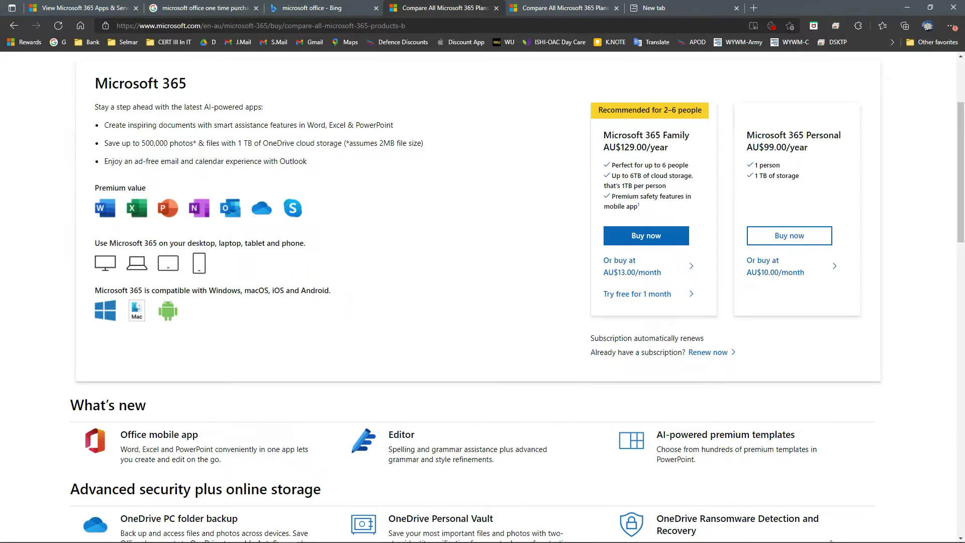
pyautogui.scroll(-2, 783, 175)
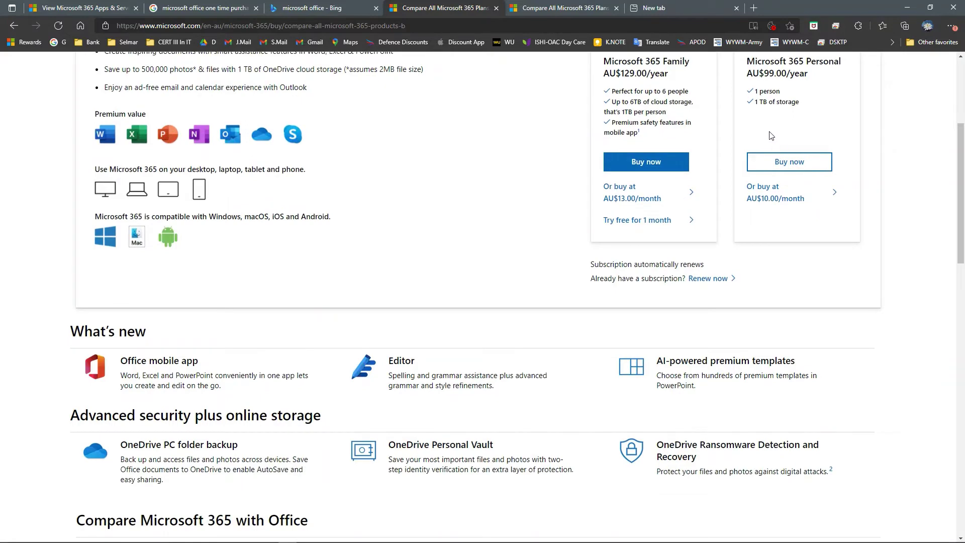
pyautogui.scroll(-2, 754, 150)
pyautogui.scroll(-5, 737, 209)
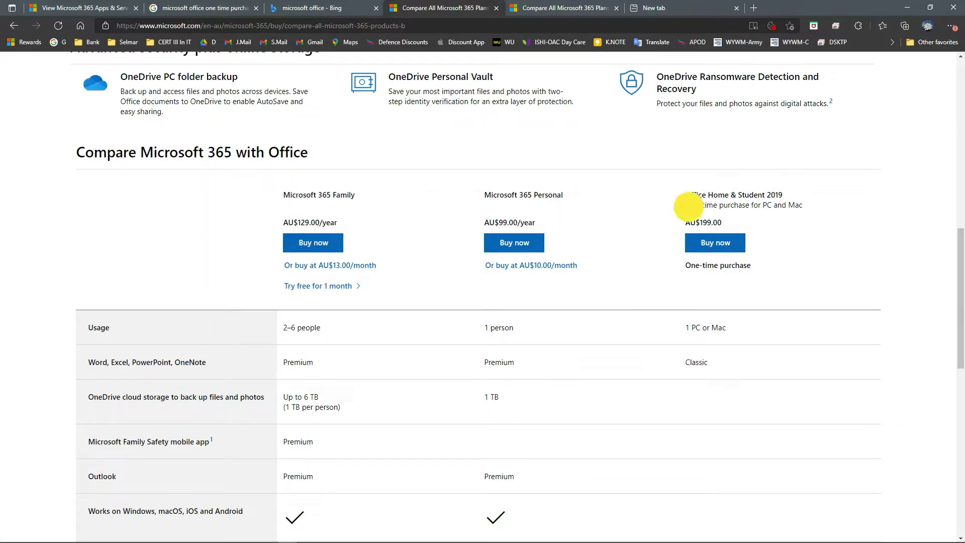
pyautogui.moveTo(684, 205); pyautogui.dragTo(804, 209)
# - Highlight and clear the AU$199.00 Home & Student price, then switch to Google's one-time purchase results
pyautogui.scroll(-2, 785, 396)
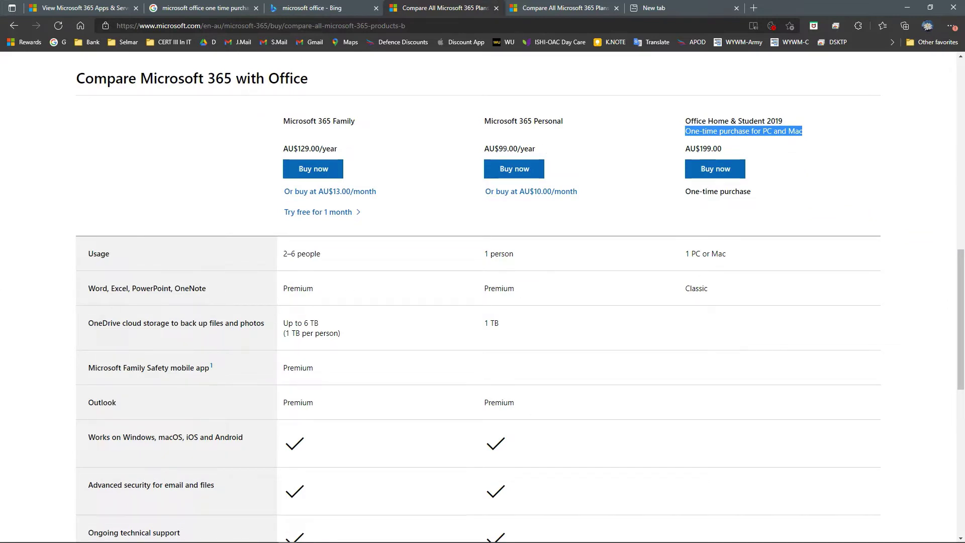
pyautogui.scroll(-4, 620, 431)
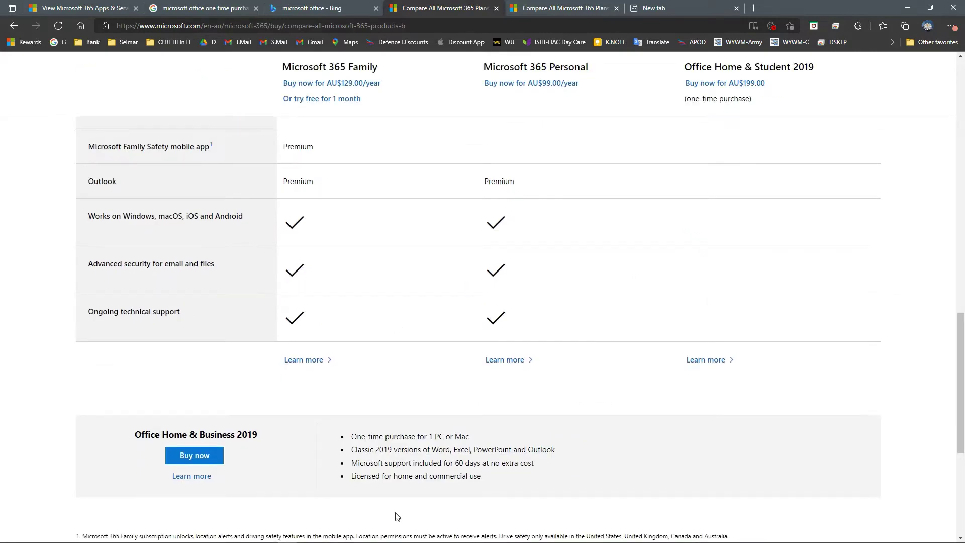
pyautogui.scroll(7, 573, 517)
pyautogui.scroll(-3, 753, 327)
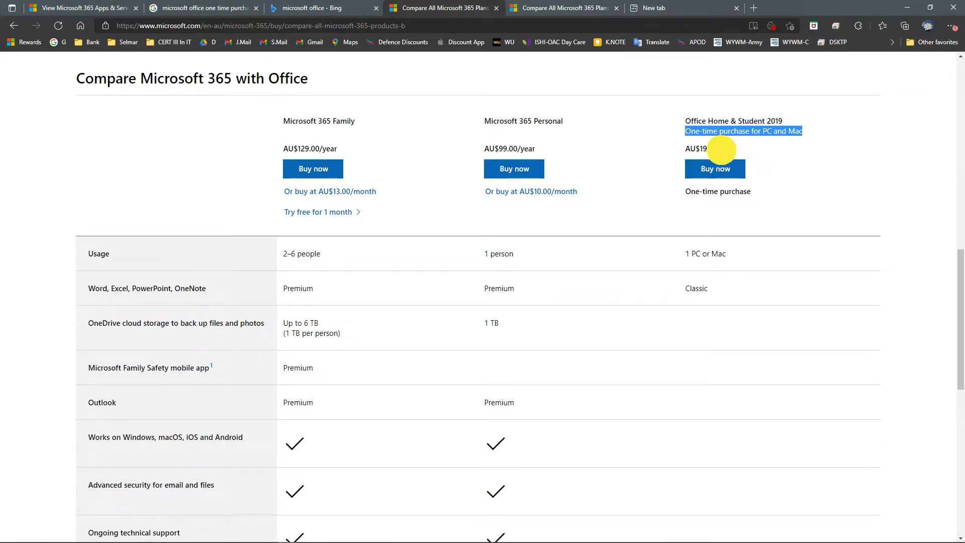
pyautogui.moveTo(723, 148); pyautogui.dragTo(684, 148)
pyautogui.scroll(5, 735, 463)
pyautogui.scroll(-4, 734, 463)
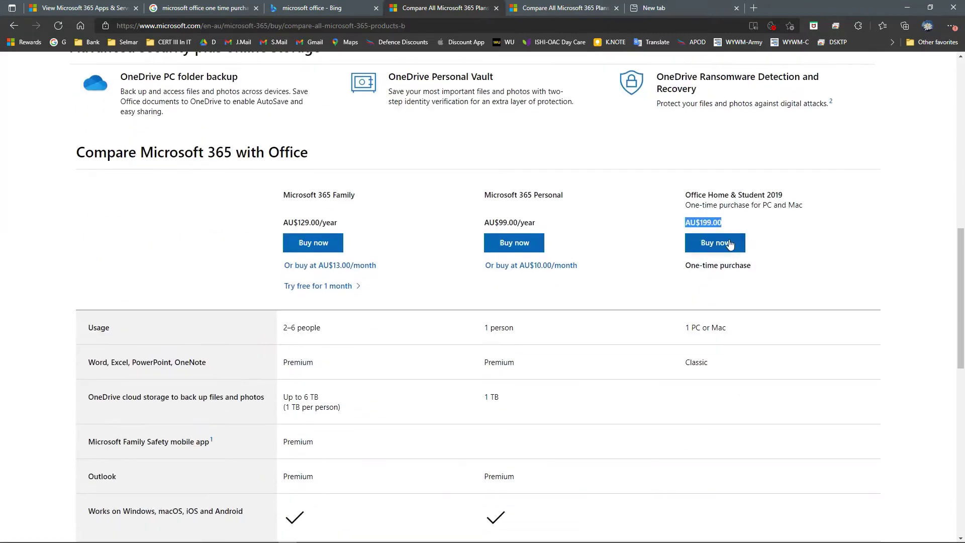
pyautogui.click(722, 223)
pyautogui.click(204, 9)
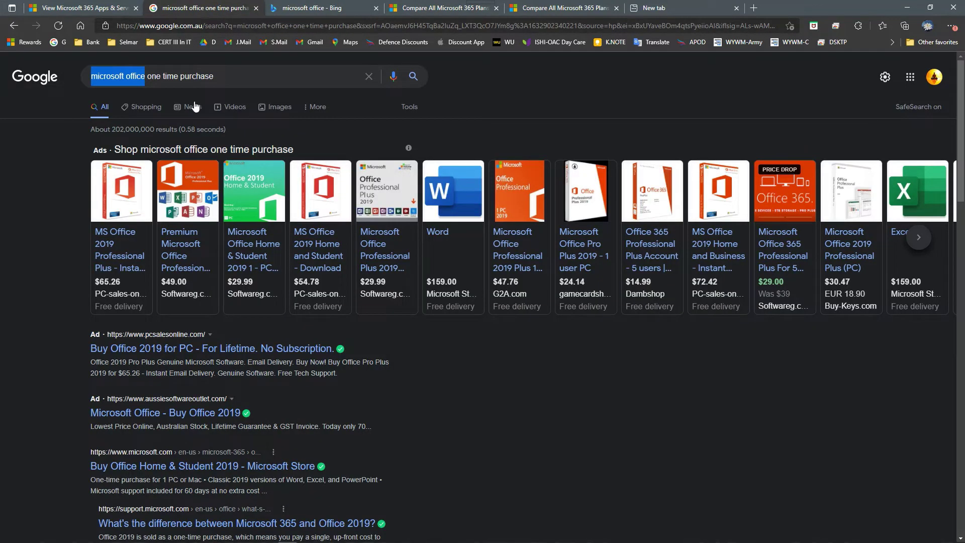
# - Open the Softwareg Office Professional Plus 2019 product key listing from Google's shopping results
pyautogui.click(188, 86)
pyautogui.click(232, 83)
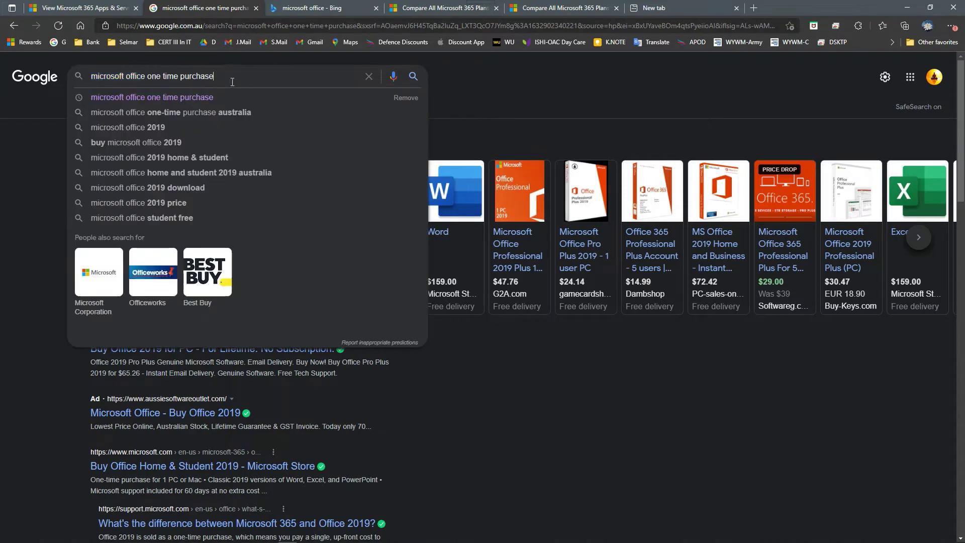
pyautogui.click(478, 75)
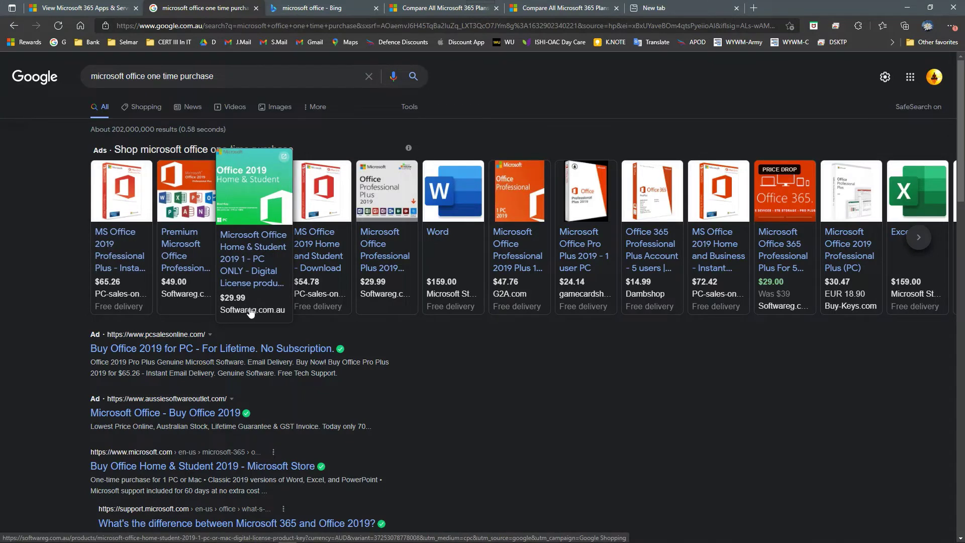
pyautogui.click(385, 276)
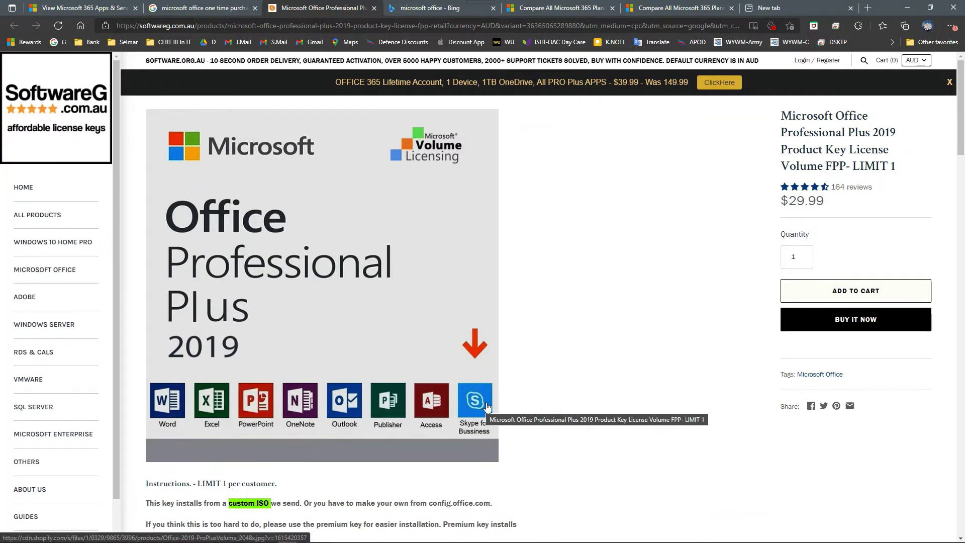
# - Scroll through the Office Professional Plus 2019 product description on SoftwareG
pyautogui.scroll(-2, 486, 407)
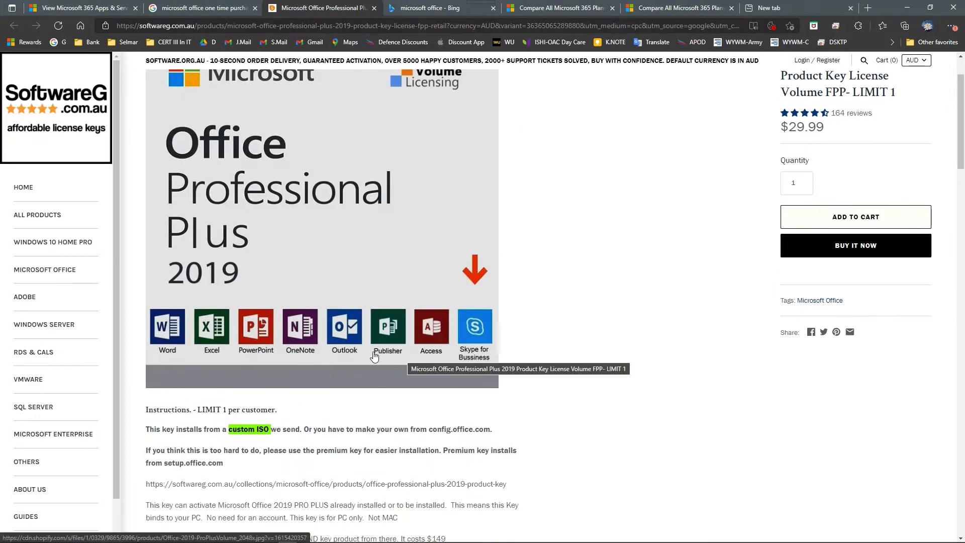
pyautogui.scroll(-3, 406, 360)
pyautogui.scroll(5, 835, 321)
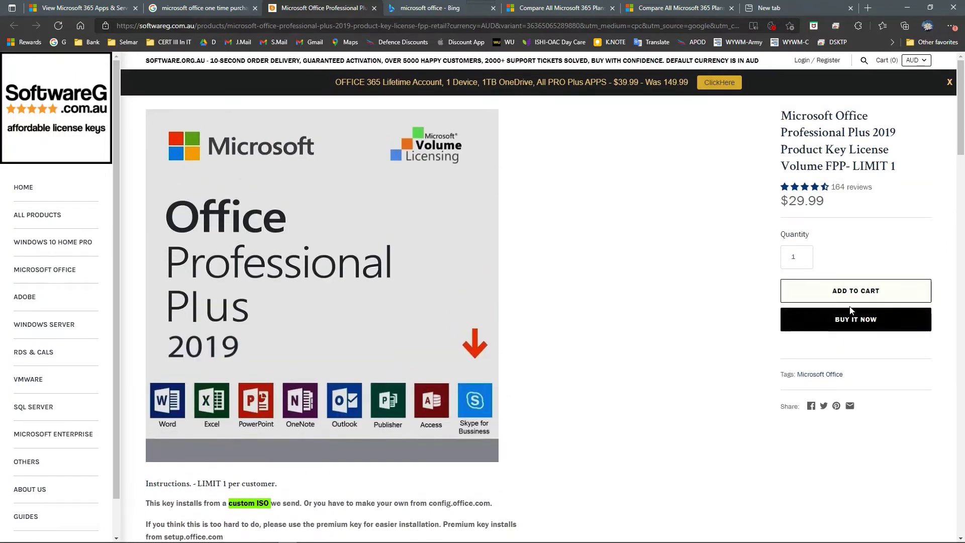
pyautogui.scroll(-1, 528, 319)
pyautogui.scroll(-5, 602, 226)
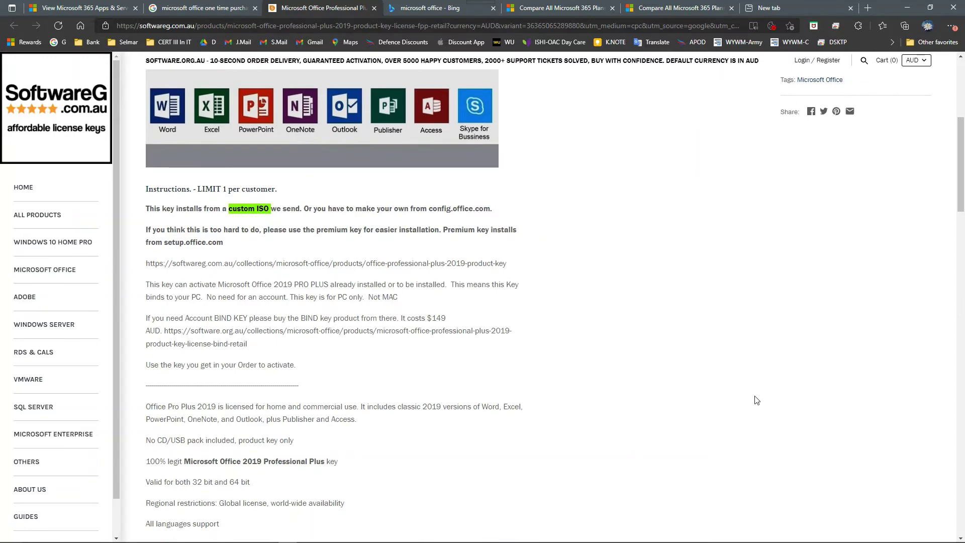
pyautogui.scroll(-2, 476, 457)
pyautogui.scroll(-2, 425, 452)
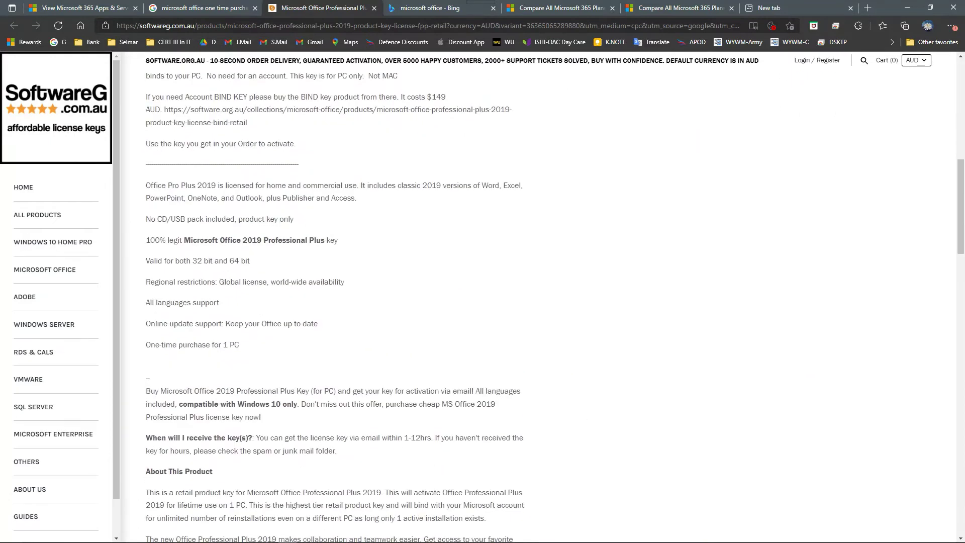
pyautogui.scroll(-1, 334, 301)
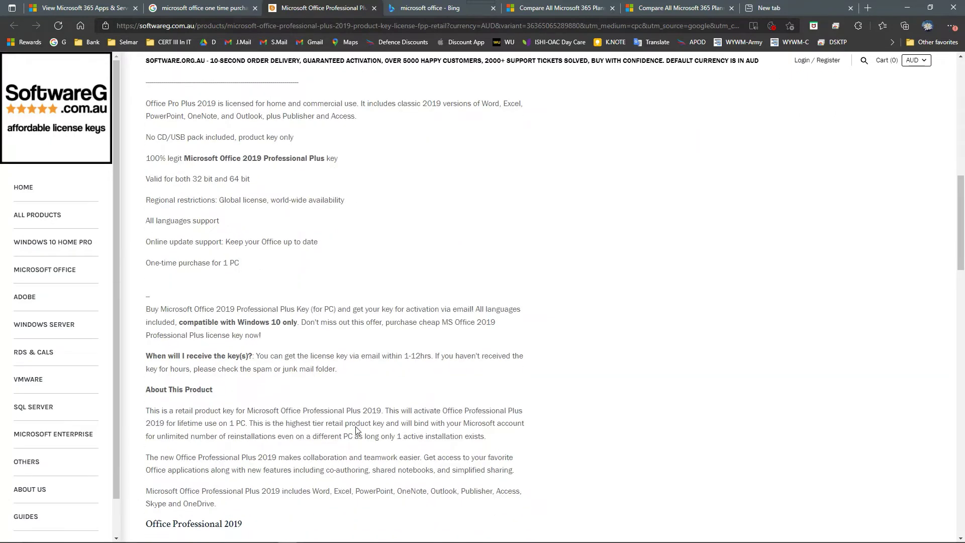
pyautogui.scroll(-3, 368, 419)
pyautogui.scroll(-1, 368, 419)
pyautogui.scroll(-1, 368, 418)
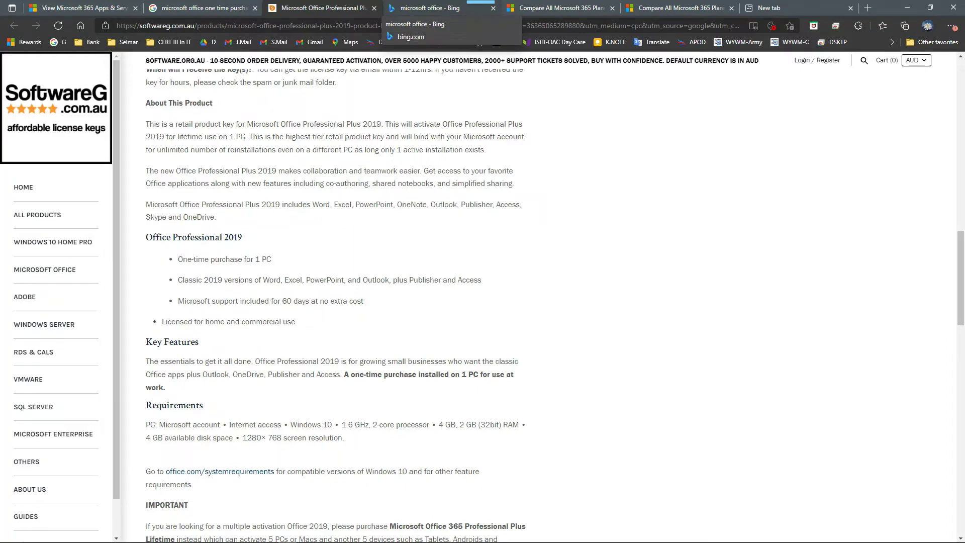
# - Scroll back to the top and return to Bing's microsoft office results
pyautogui.scroll(6, 382, 254)
pyautogui.scroll(6, 517, 255)
pyautogui.scroll(3, 517, 255)
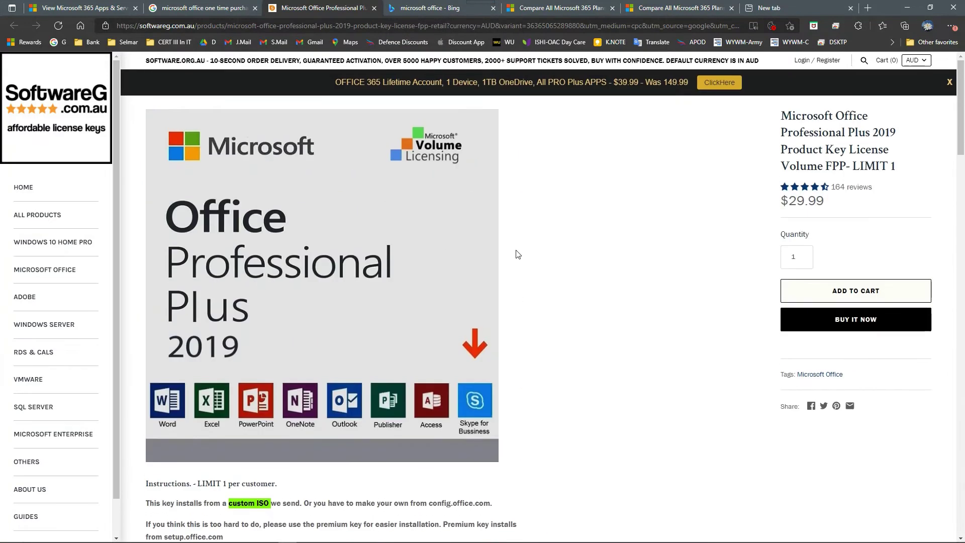
pyautogui.click(409, 7)
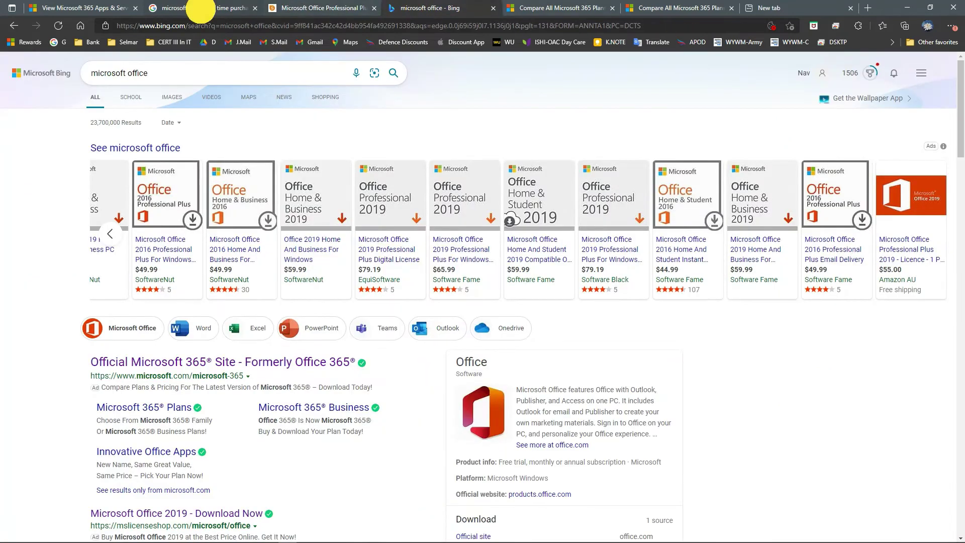
# - Switch to the Google one-time purchase results tab
pyautogui.click(198, 7)
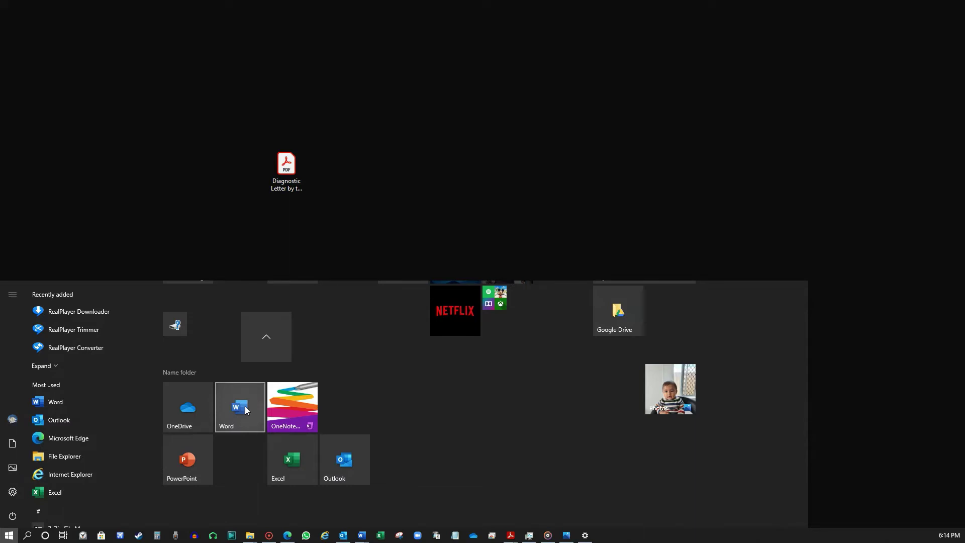
# - Launch Word, browse the Cards templates, then return to the main New page
pyautogui.click(245, 410)
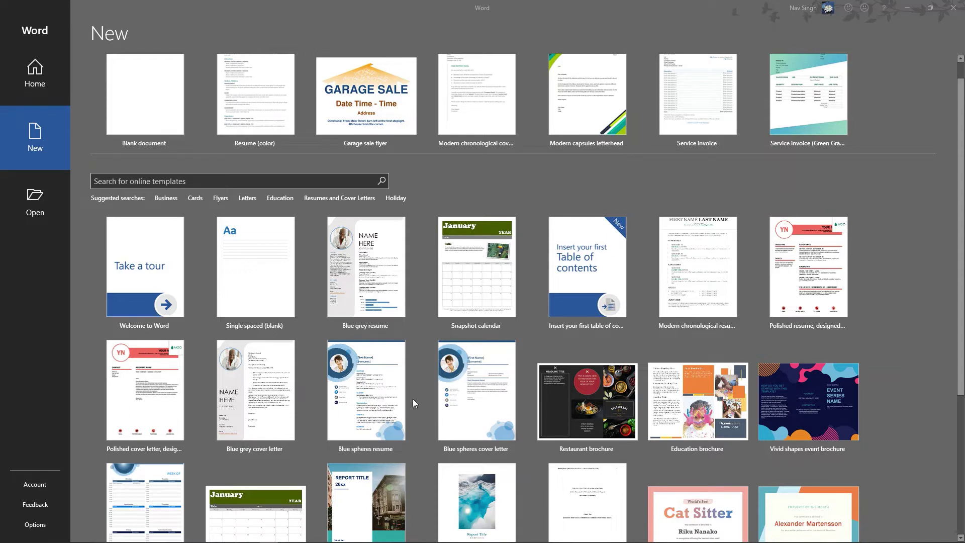
pyautogui.click(170, 196)
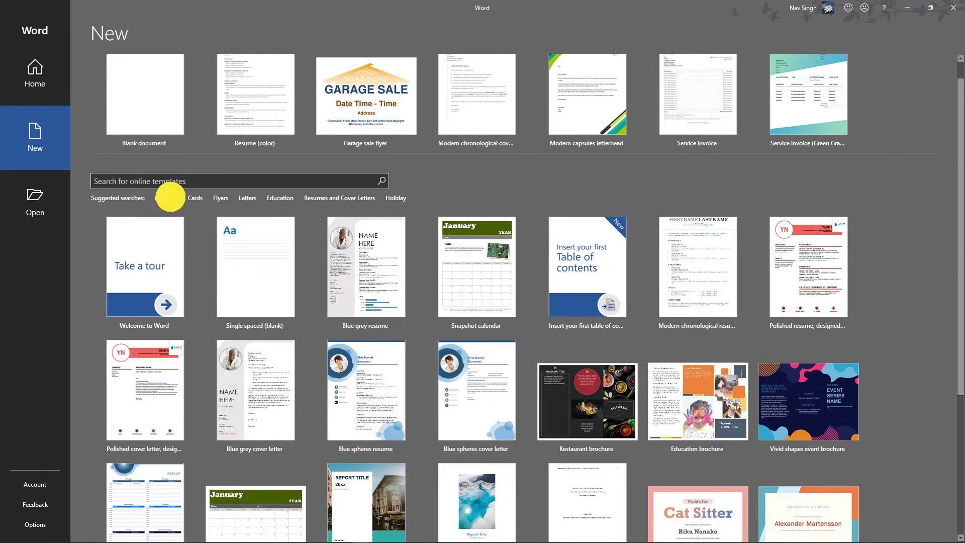
pyautogui.click(200, 197)
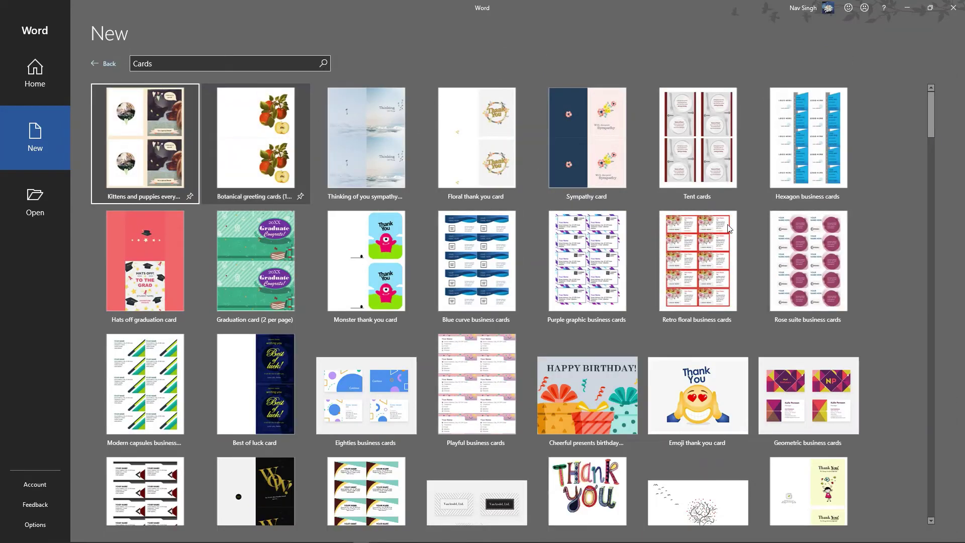
pyautogui.scroll(-2, 477, 261)
pyautogui.click(103, 63)
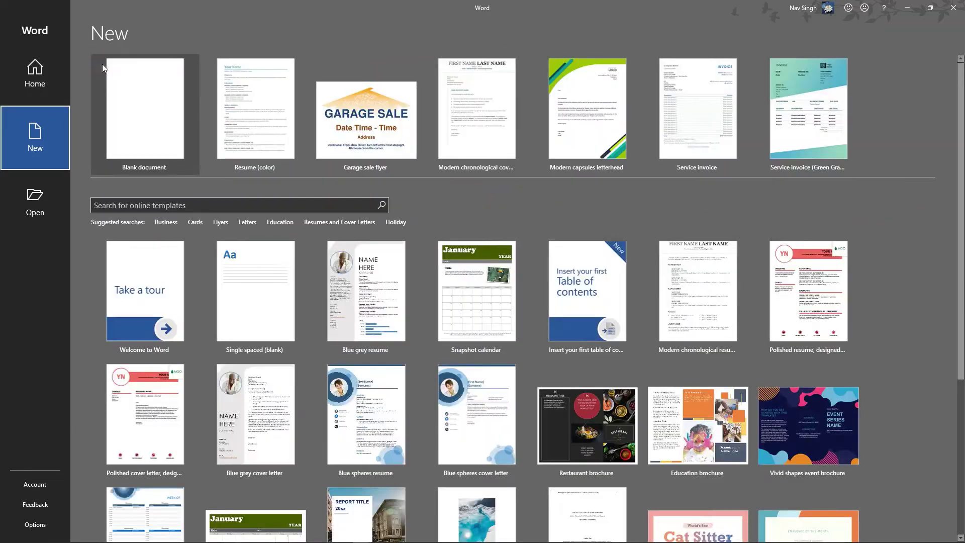
# - Create a blank Word document, enable its macro content, then expand the Start menu's Office folder
pyautogui.click(143, 100)
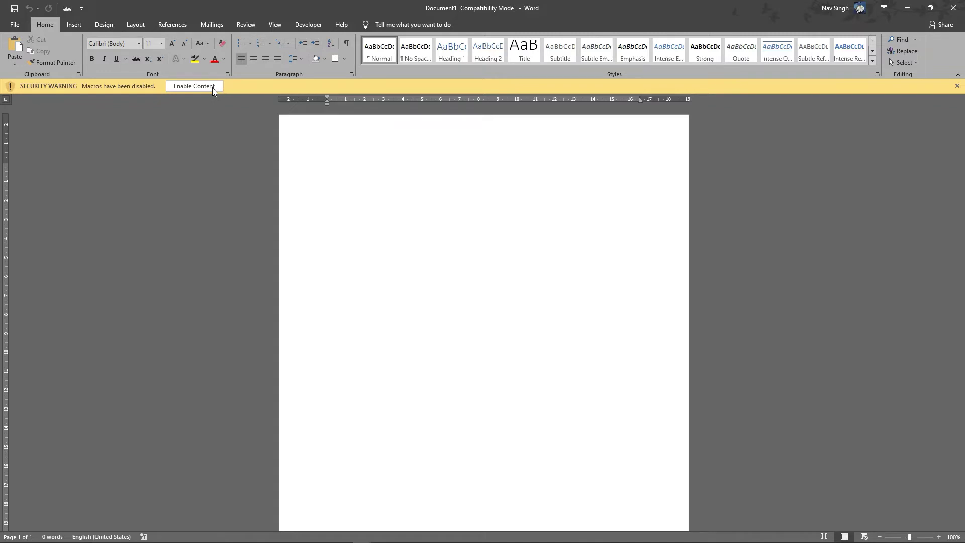
pyautogui.click(212, 88)
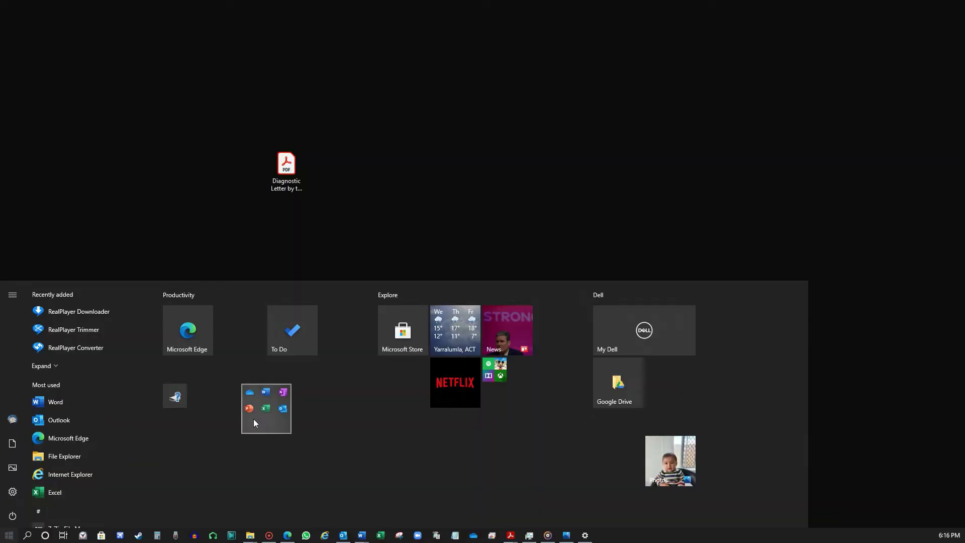
pyautogui.click(275, 421)
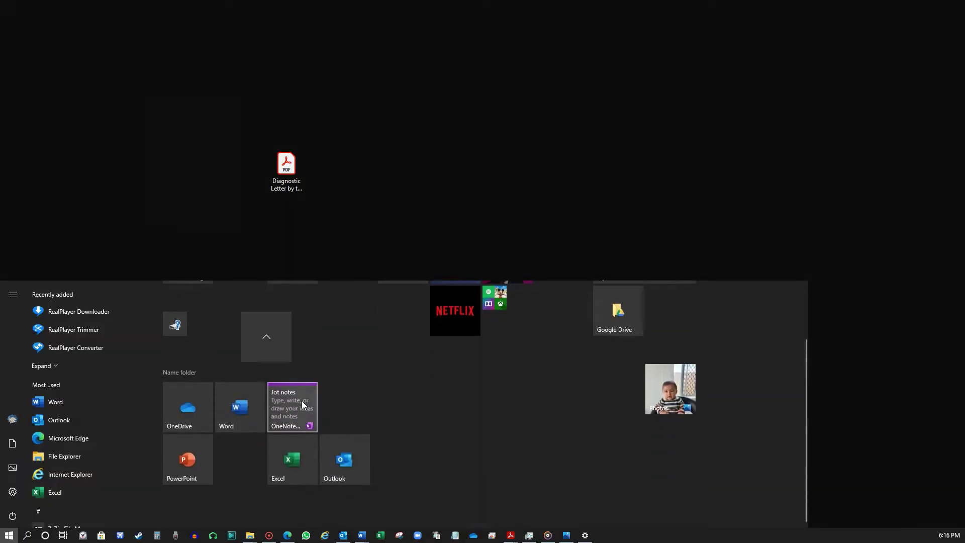
# - Launch OneNote and title the new Quick Notes page 'Assinment'
pyautogui.click(288, 405)
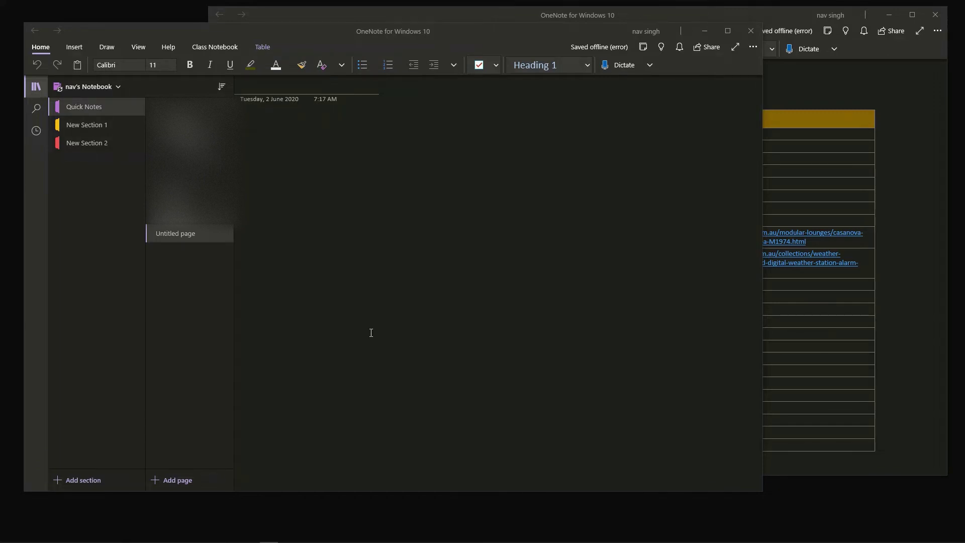
pyautogui.click(251, 92)
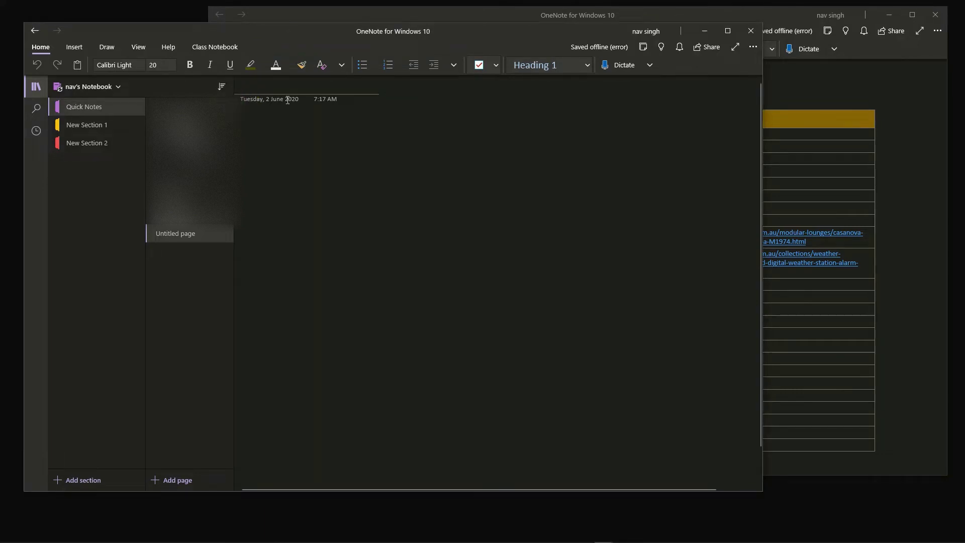
pyautogui.write('Assin')
pyautogui.write('ment')
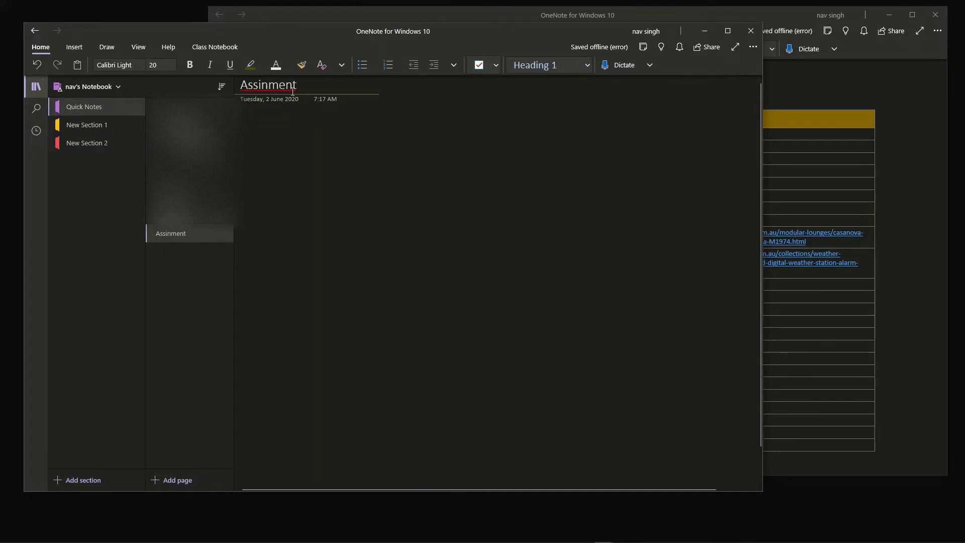
# - Correct the misspelled title to 'Assignment' and extend it to 'Assignment Friday'
pyautogui.click(279, 86)
pyautogui.rightClick(281, 86)
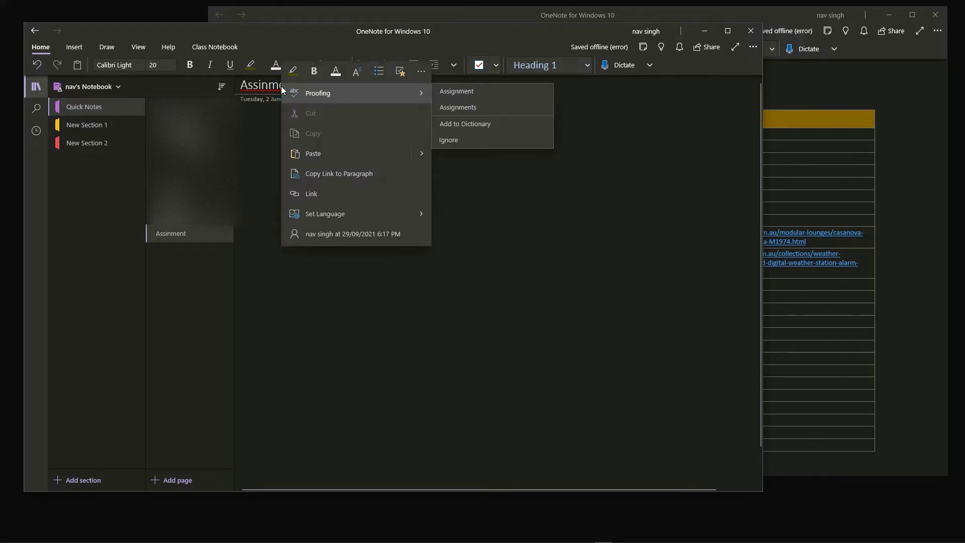
pyautogui.click(451, 92)
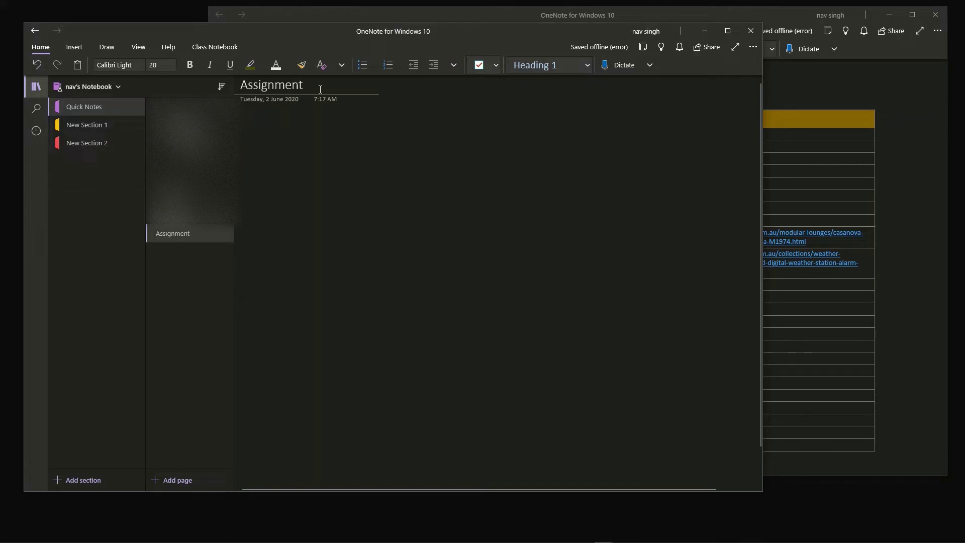
pyautogui.write('Frid')
pyautogui.write('ay')
pyautogui.moveTo(356, 84); pyautogui.dragTo(233, 86)
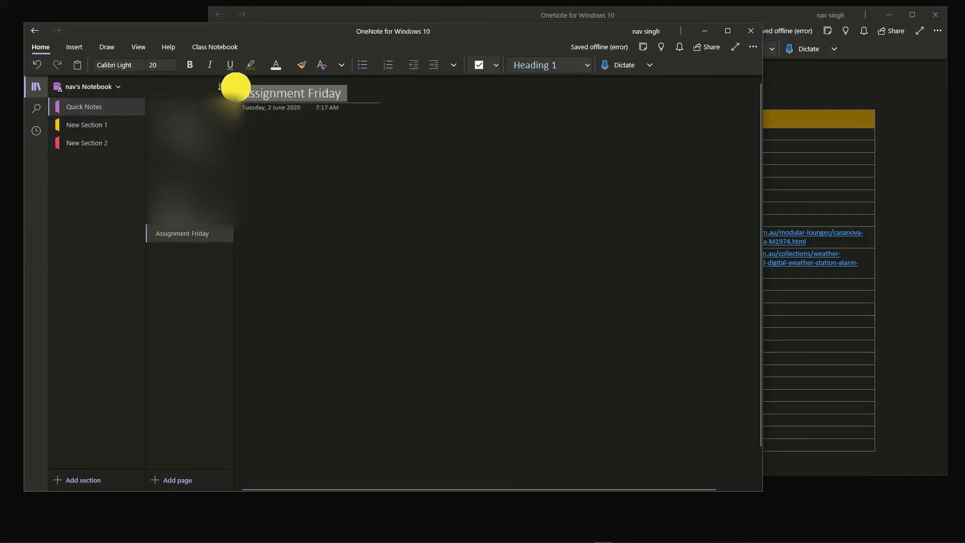
# - Add a bulleted note 'Science and Computer' in the page body below the date
pyautogui.click(258, 118)
pyautogui.write('Science')
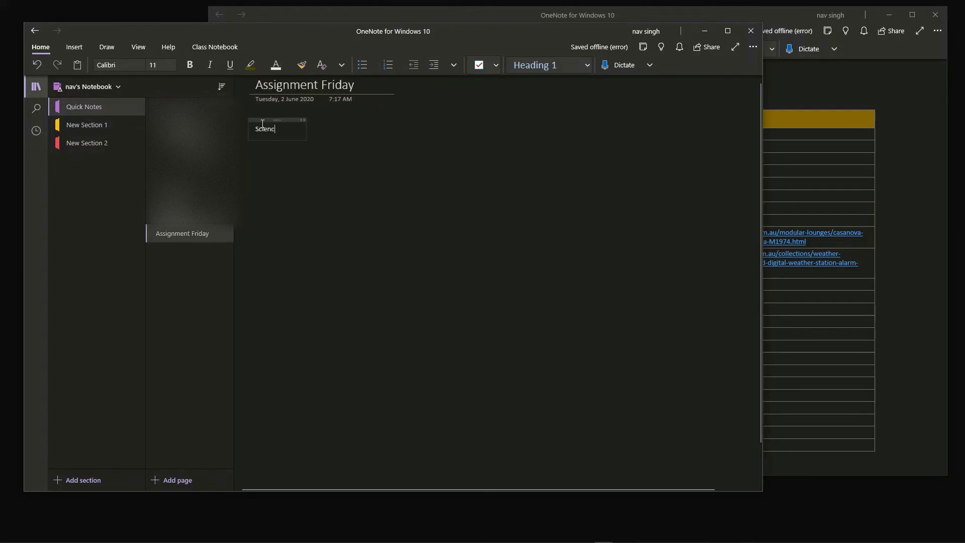
pyautogui.write(' and')
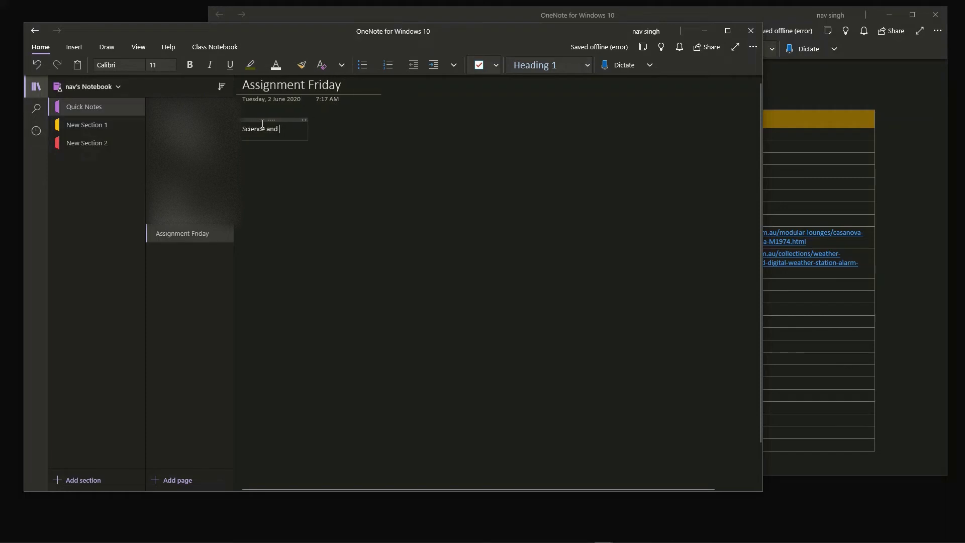
pyautogui.write(' Compute')
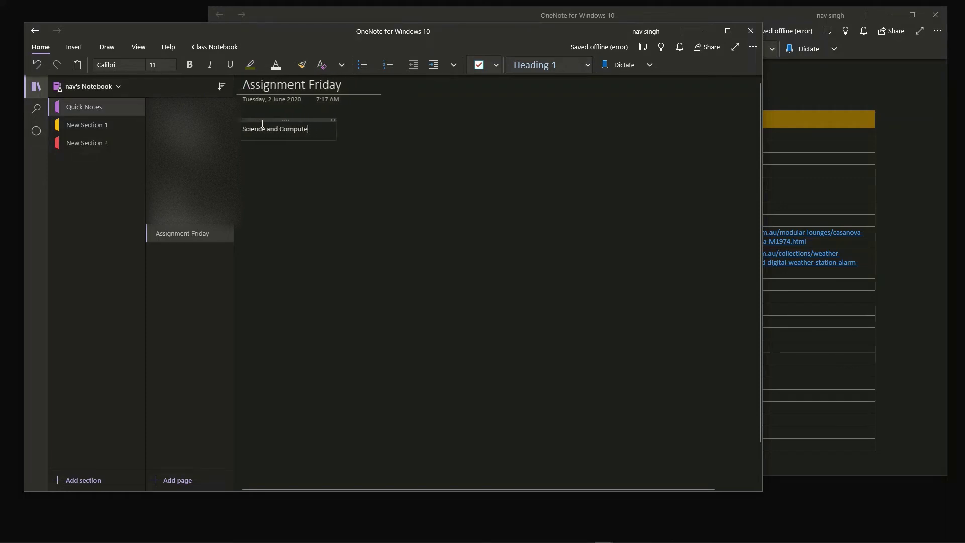
pyautogui.write('r')
pyautogui.click(360, 65)
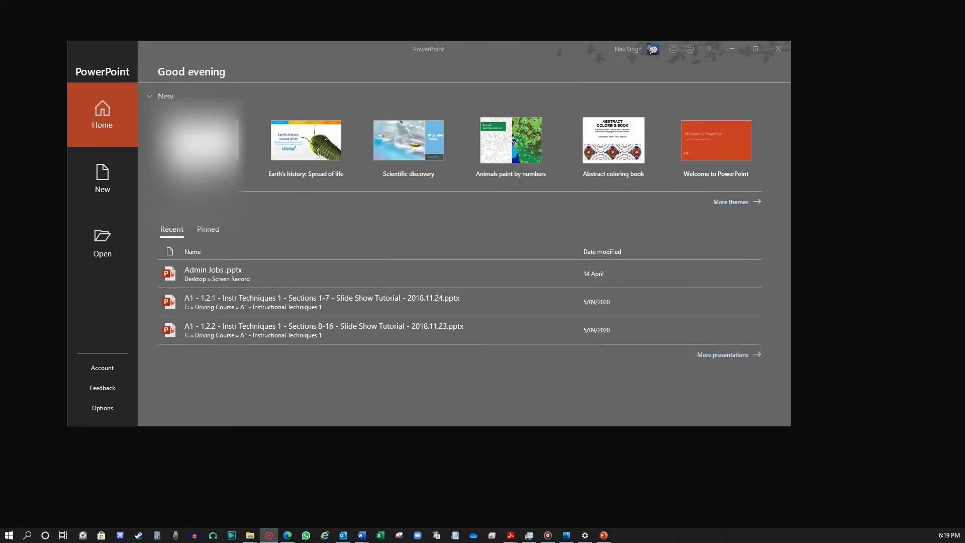
# - Launch PowerPoint from the Start menu's Office group and select the Abstract coloring book template
pyautogui.click(10, 537)
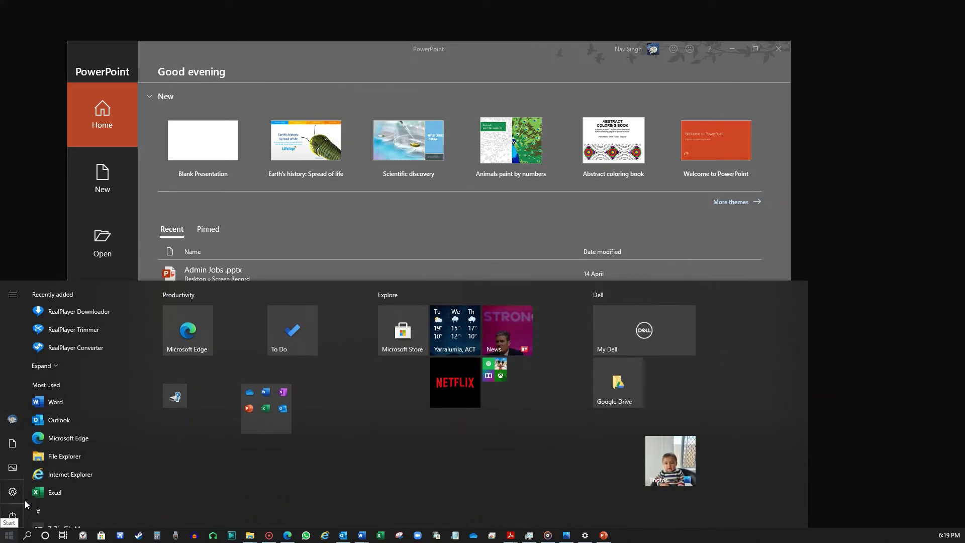
pyautogui.click(259, 423)
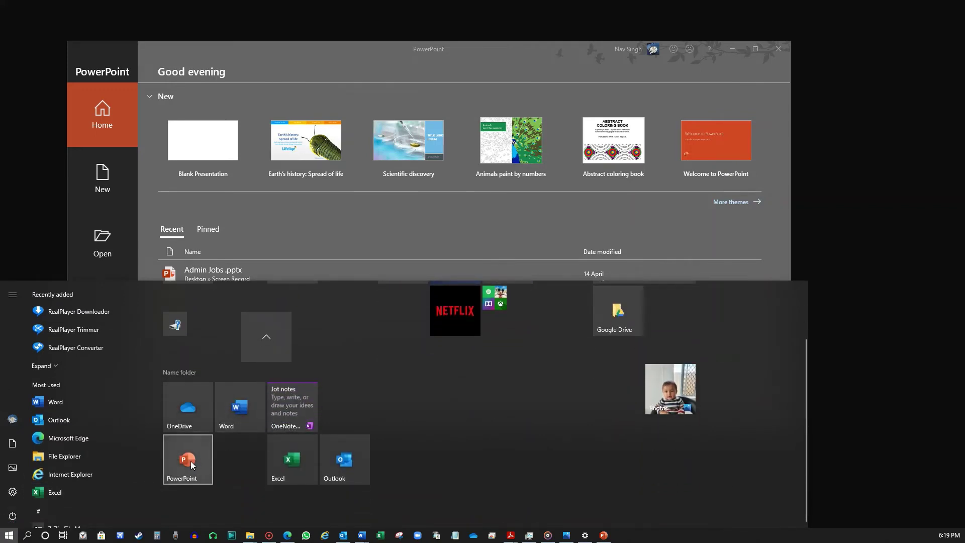
pyautogui.click(583, 53)
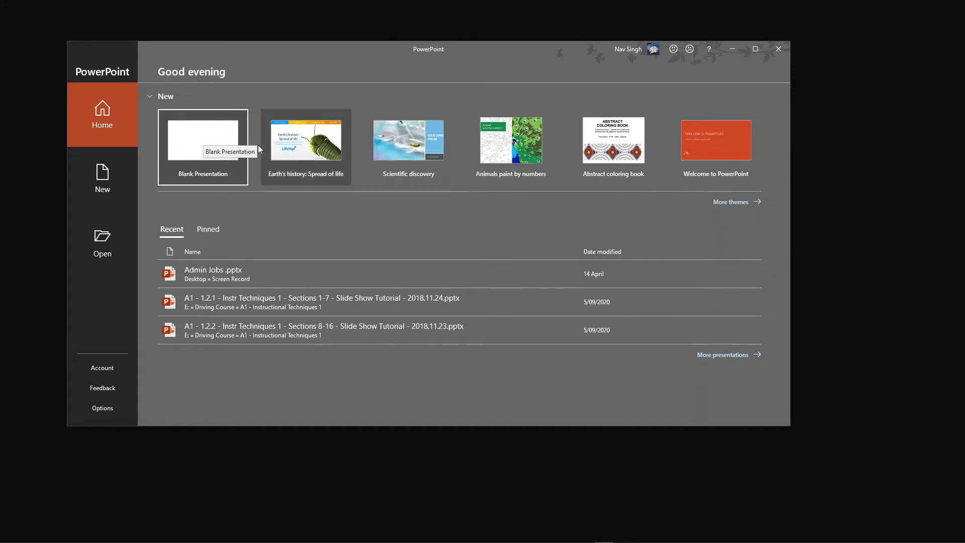
pyautogui.click(604, 146)
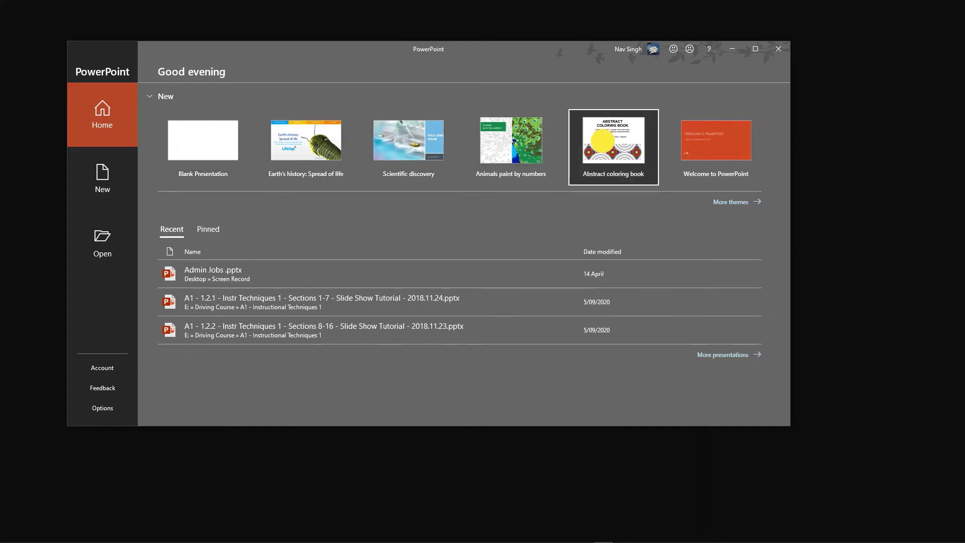
# - Create the coloring book presentation and start its slide show from the first slide
pyautogui.press('Return')
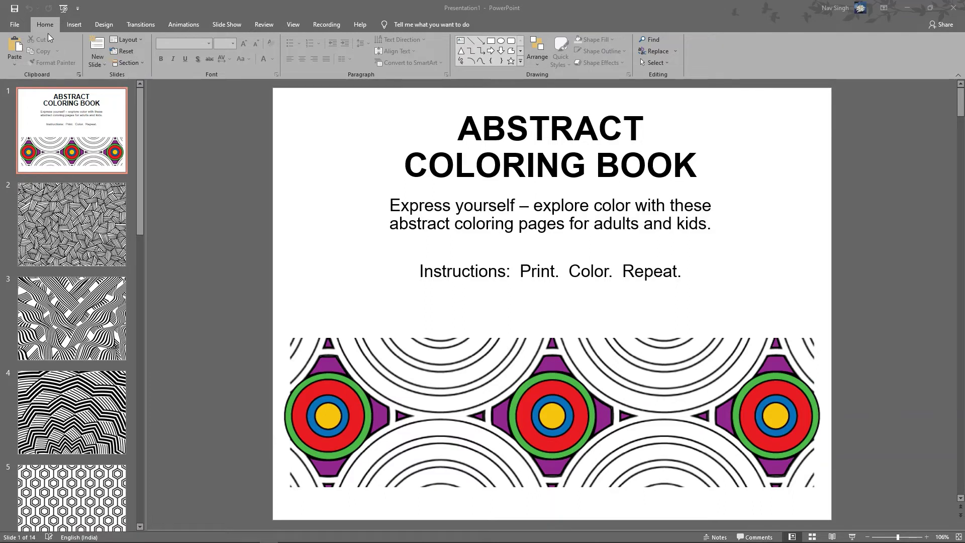
pyautogui.click(62, 8)
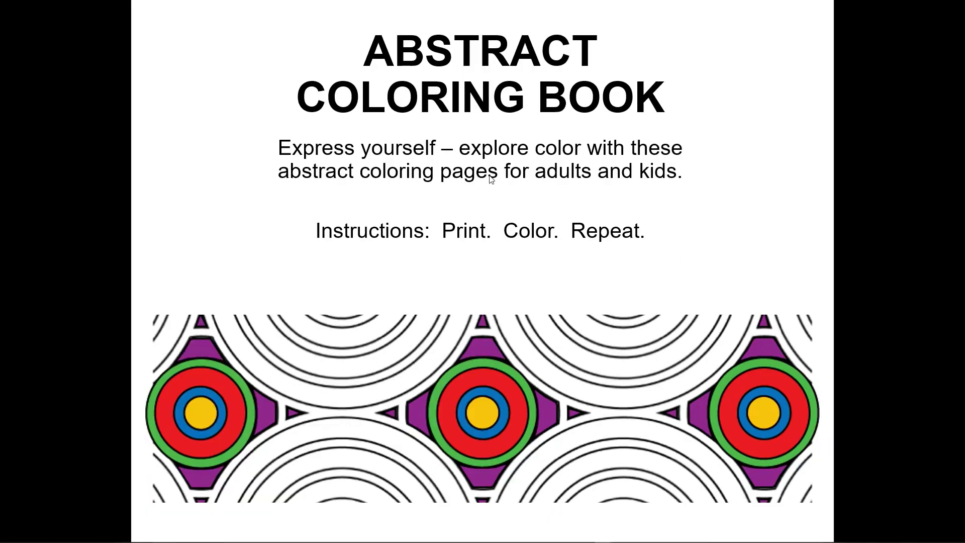
pyautogui.click(557, 424)
pyautogui.click(556, 424)
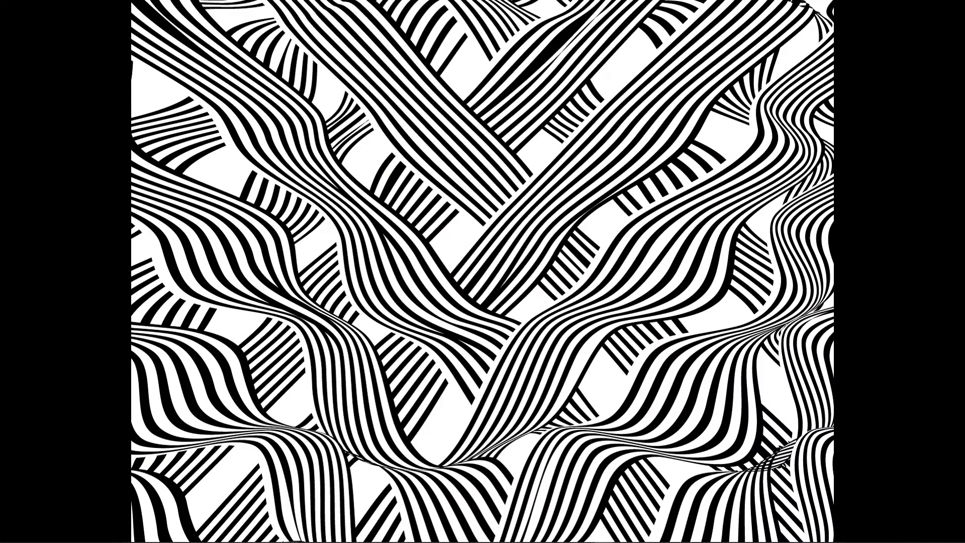
pyautogui.click(557, 424)
pyautogui.click(556, 423)
pyautogui.click(557, 423)
# - Step forward through the remaining coloring pages, back up two, and exit the show
pyautogui.press('Right')
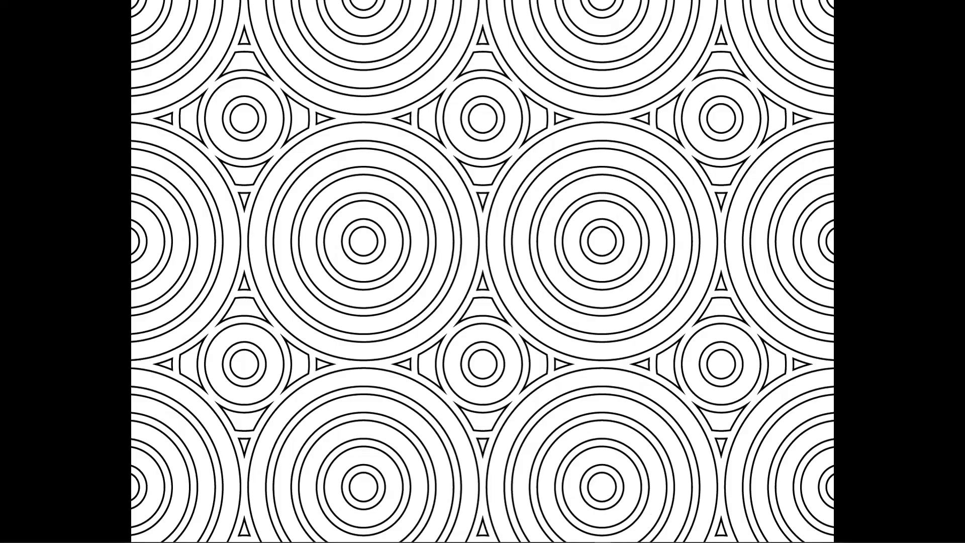
pyautogui.press('Right')
pyautogui.press('Right')
pyautogui.press('Right')
pyautogui.press('Right')
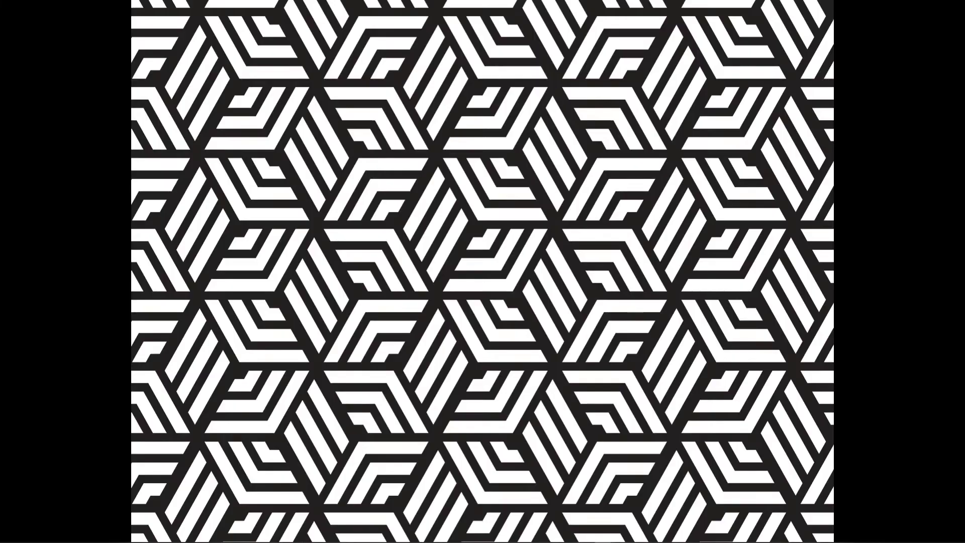
pyautogui.press('Right')
pyautogui.press('Left')
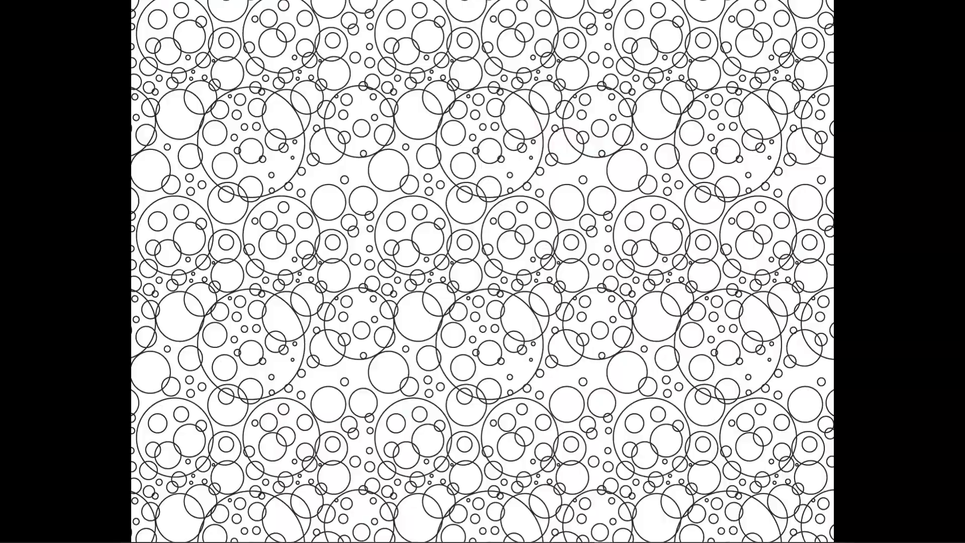
pyautogui.press('Left')
pyautogui.press('Left')
pyautogui.press('Escape')
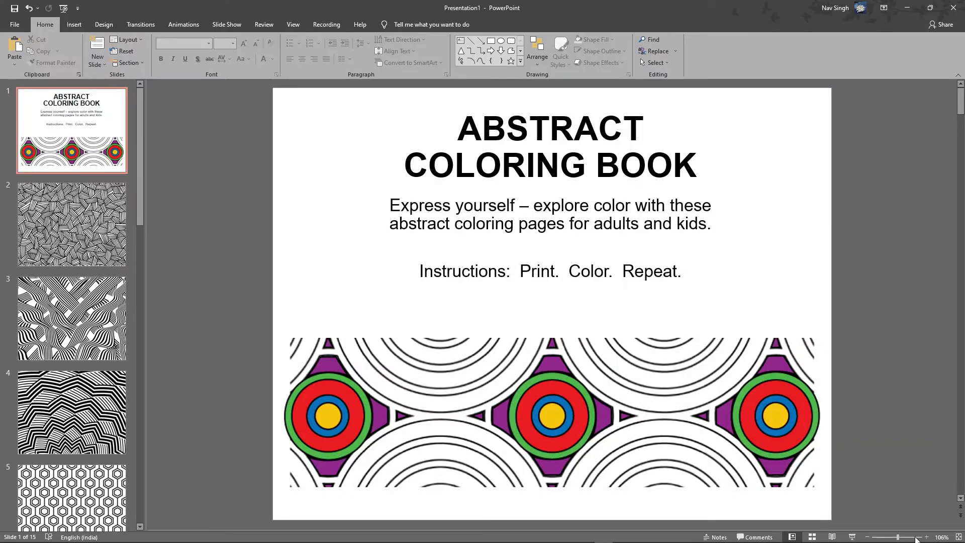
# - Open the speaker notes area, then look over the Design and Review ribbon options
pyautogui.click(714, 536)
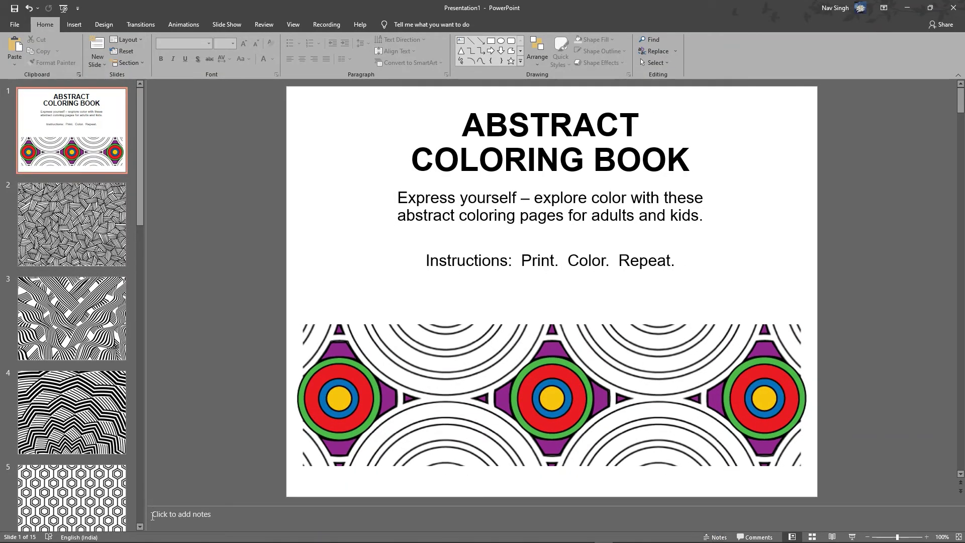
pyautogui.click(183, 515)
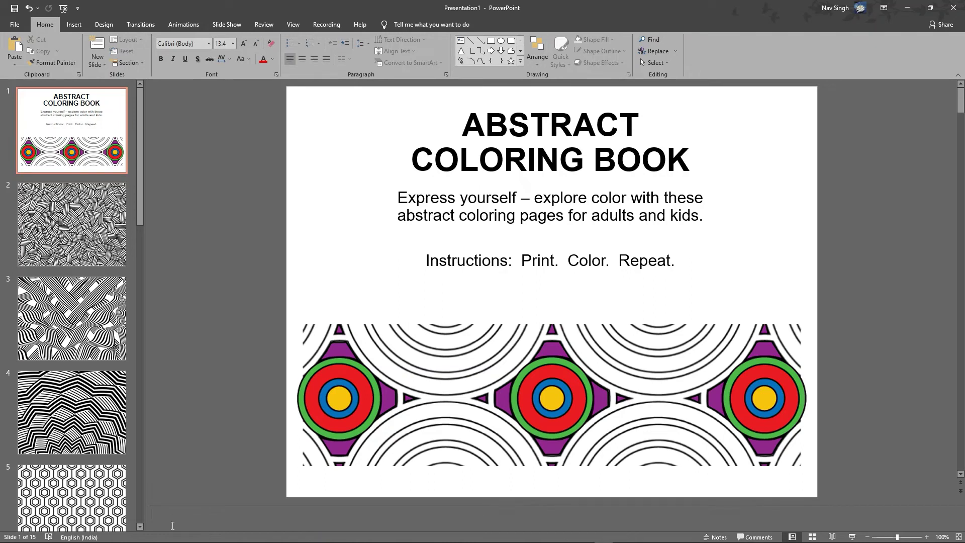
pyautogui.click(100, 24)
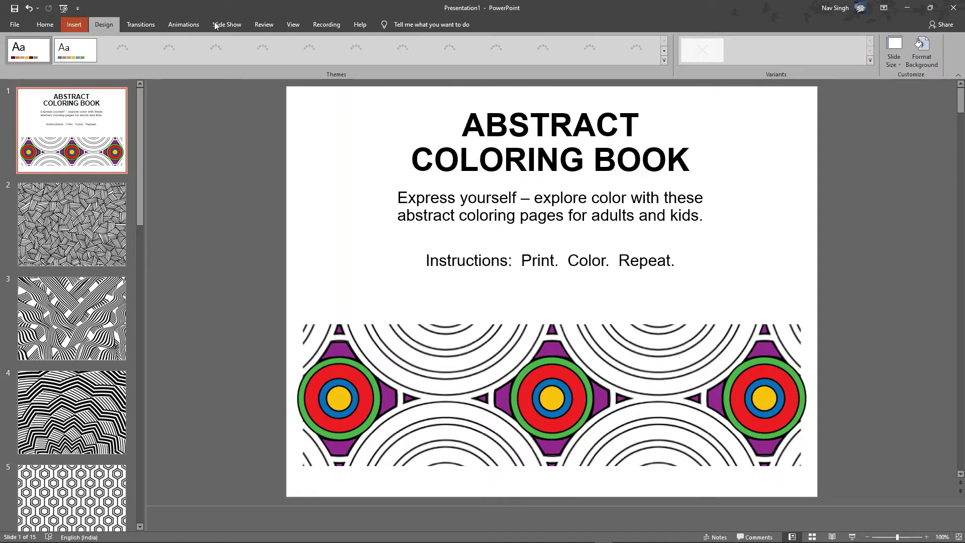
pyautogui.click(266, 23)
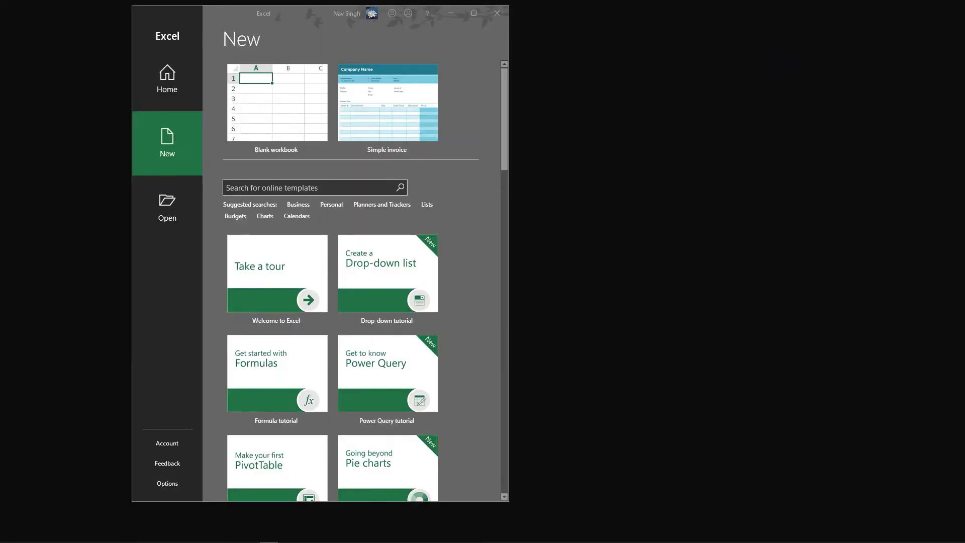
# - Maximize Excel, browse the New template gallery, and create a Blank workbook
pyautogui.click(473, 13)
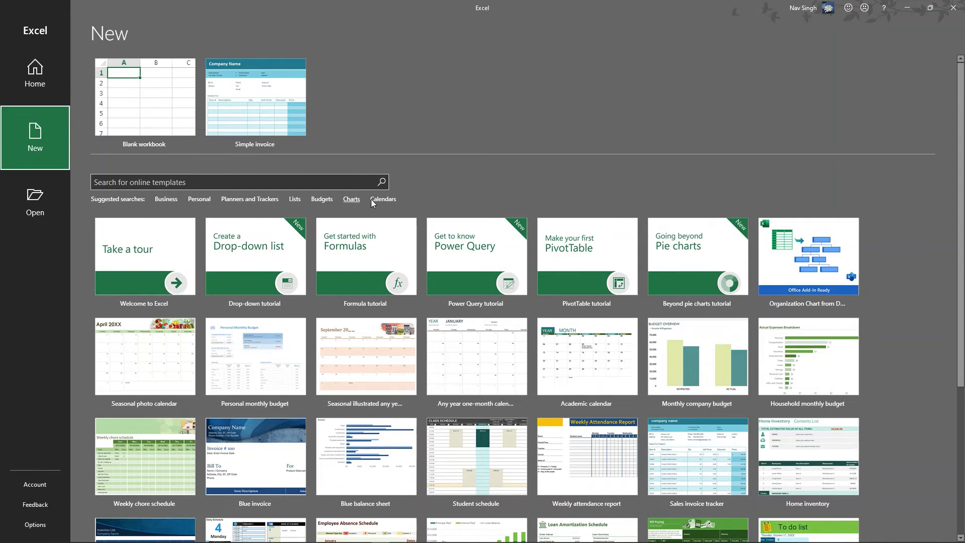
pyautogui.scroll(-3, 460, 331)
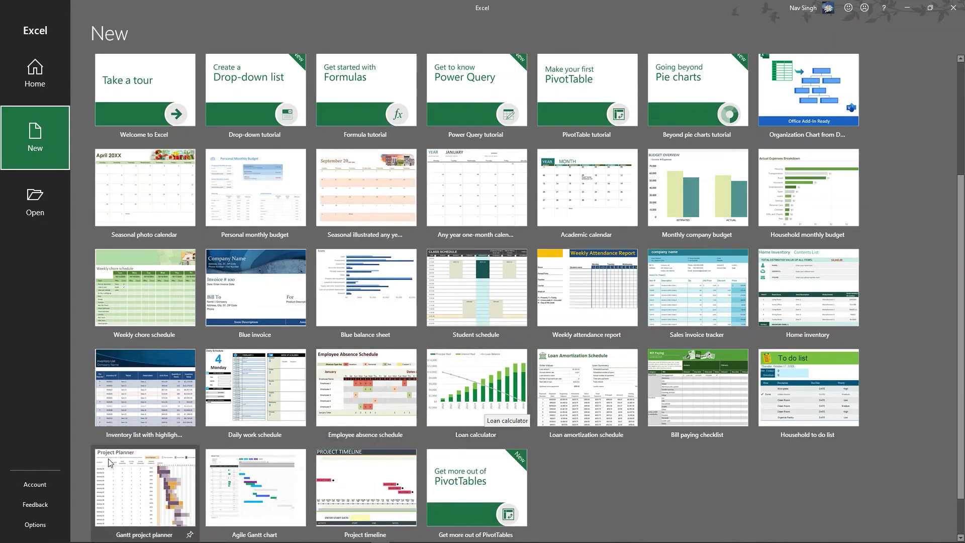
pyautogui.scroll(-1, 134, 448)
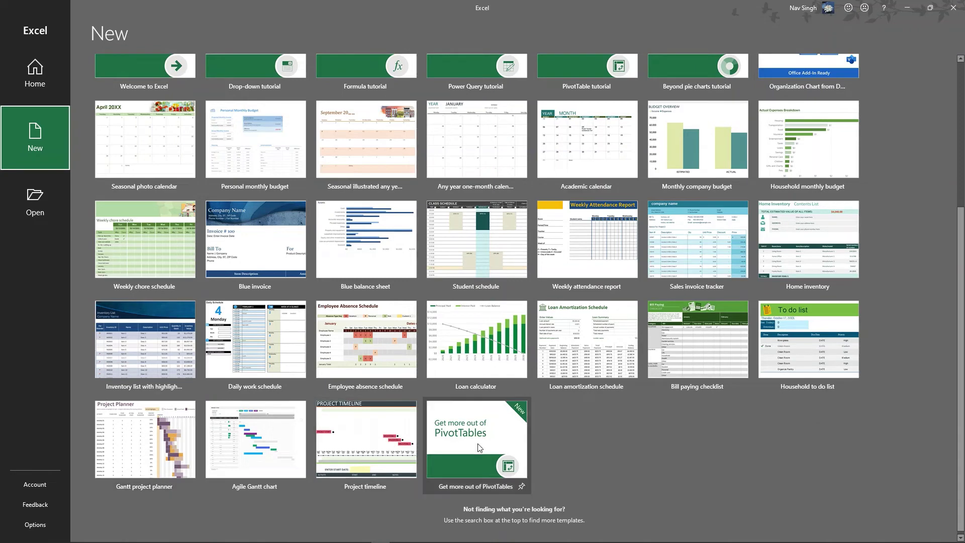
pyautogui.scroll(3, 406, 388)
pyautogui.scroll(1, 406, 388)
pyautogui.click(155, 116)
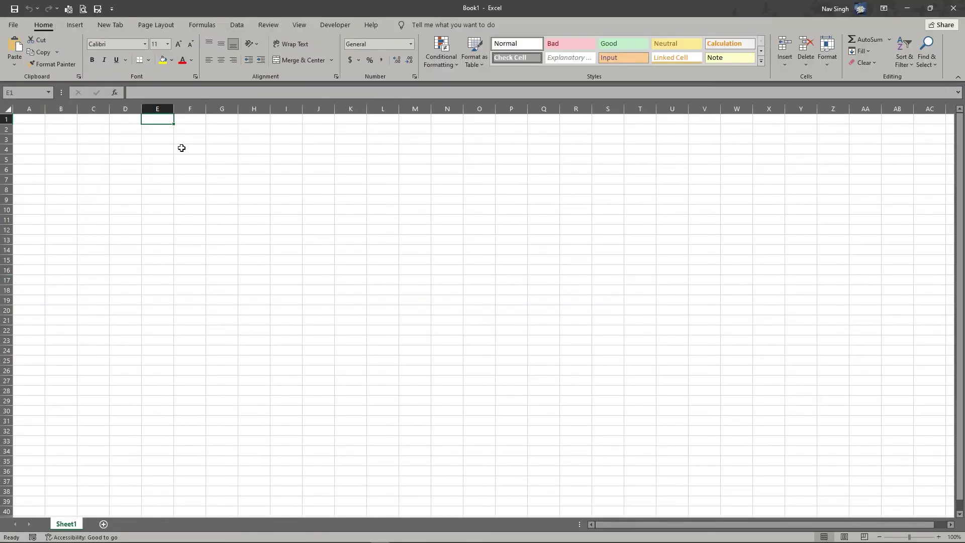
# - Select cells A1:Y31 in Book1, then close Excel
pyautogui.moveTo(30, 119)
pyautogui.mouseDown()
pyautogui.moveTo(173, 118)
pyautogui.moveTo(814, 424)
pyautogui.moveTo(917, 509)
pyautogui.mouseUp()
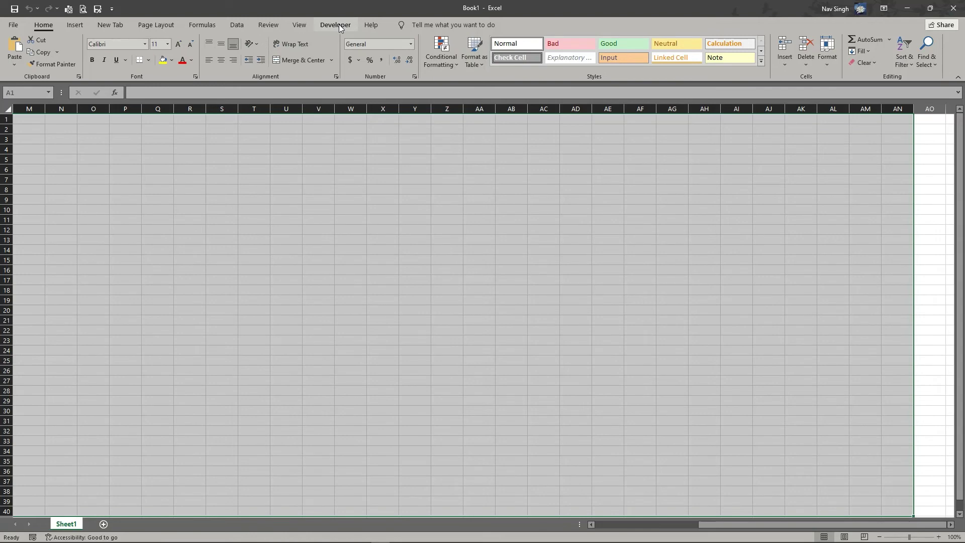
pyautogui.click(954, 8)
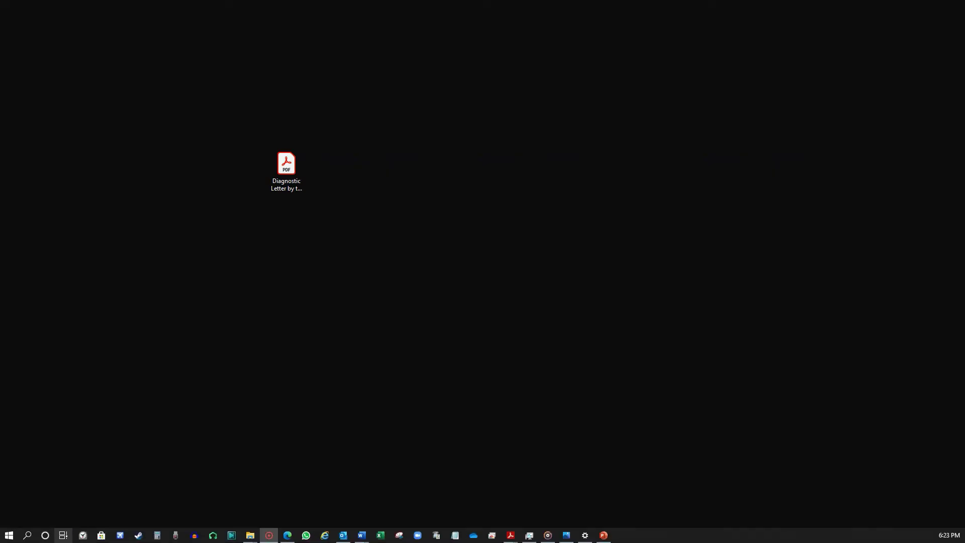
# - Launch Outlook from the Office tile group in the Start menu
pyautogui.click(9, 535)
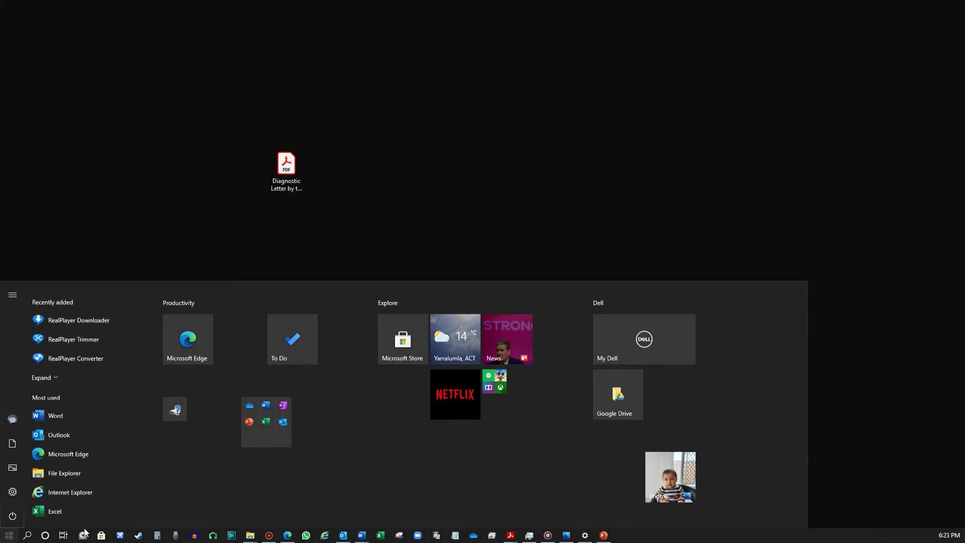
pyautogui.click(280, 422)
pyautogui.scroll(-3, 359, 421)
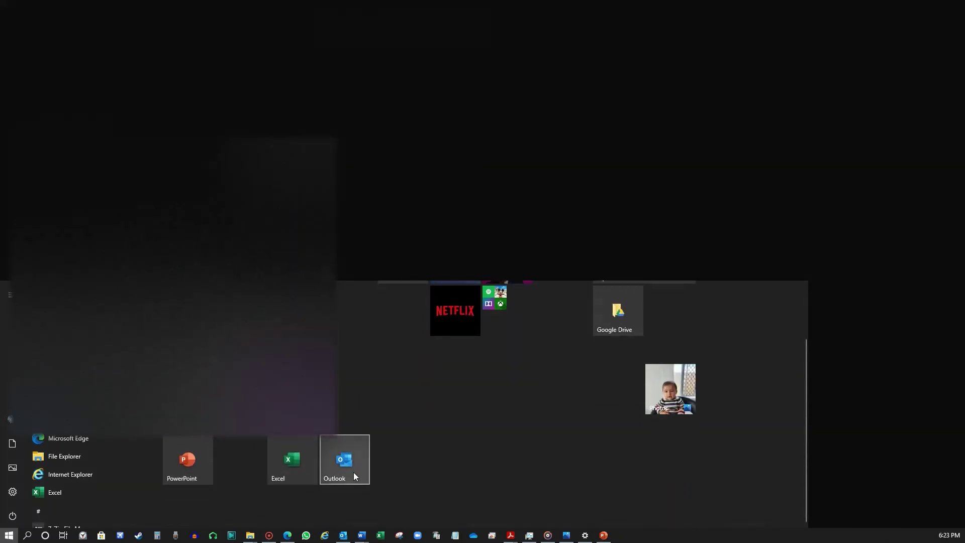
pyautogui.click(349, 465)
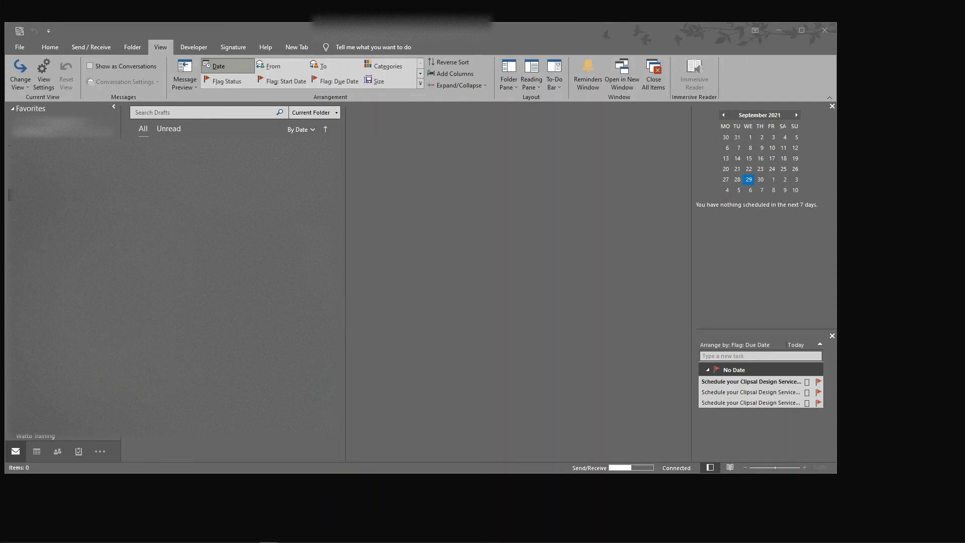
# - Scroll up and down through the Outlook folder pane
pyautogui.scroll(4, 63, 277)
pyautogui.scroll(-3, 63, 276)
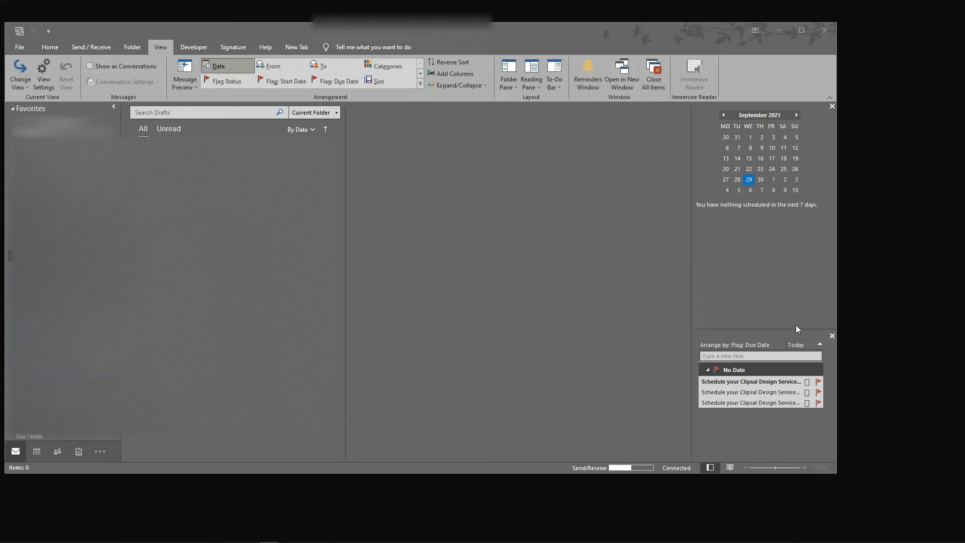